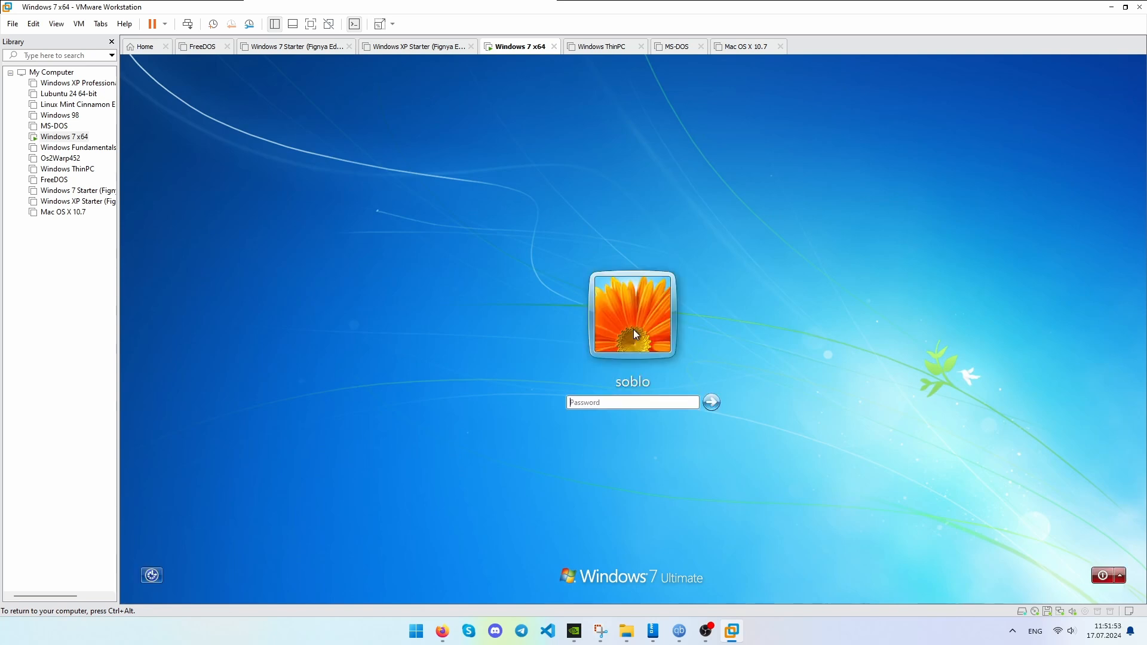
Step: Sign in to the Windows 7 virtual machine with the account password and launch Firefox
text(•••••)
key(Return)
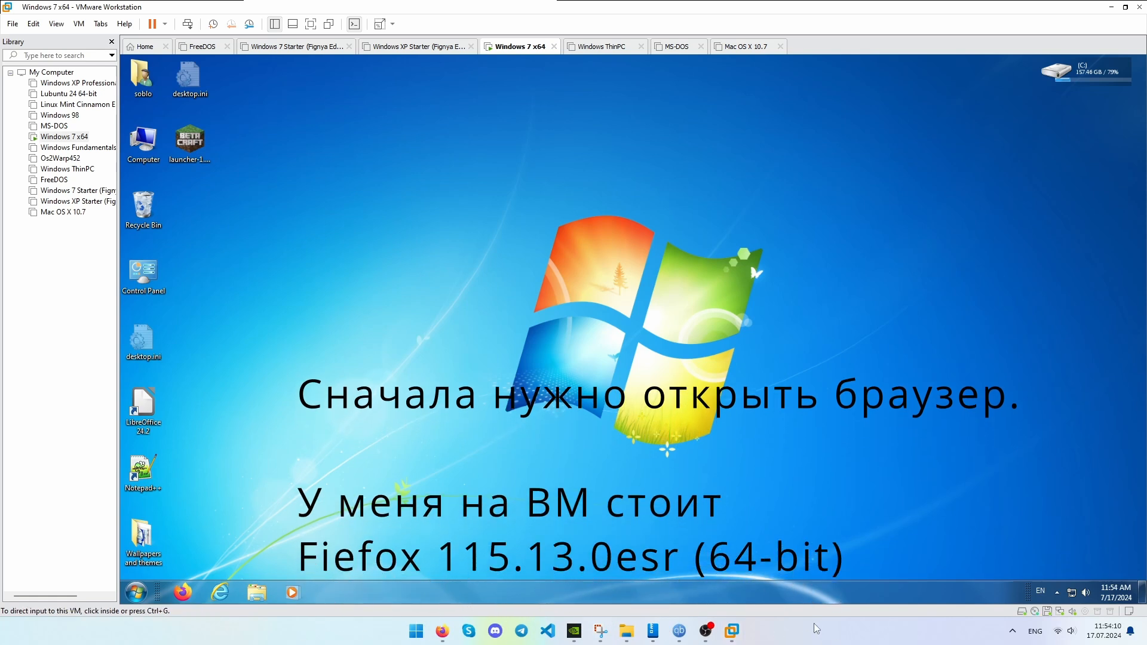
click(182, 592)
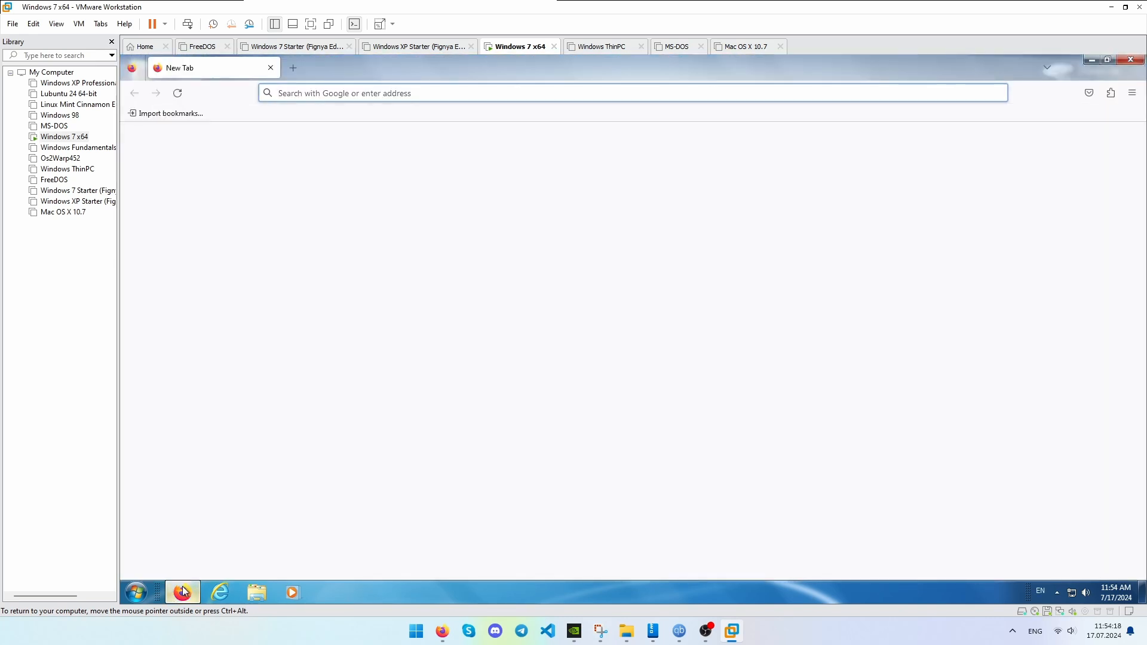
Step: Search the web for "xp mode download" and open the Internet Archive page for Windows XP Mode (VM)
text(a)
key(BackSpace)
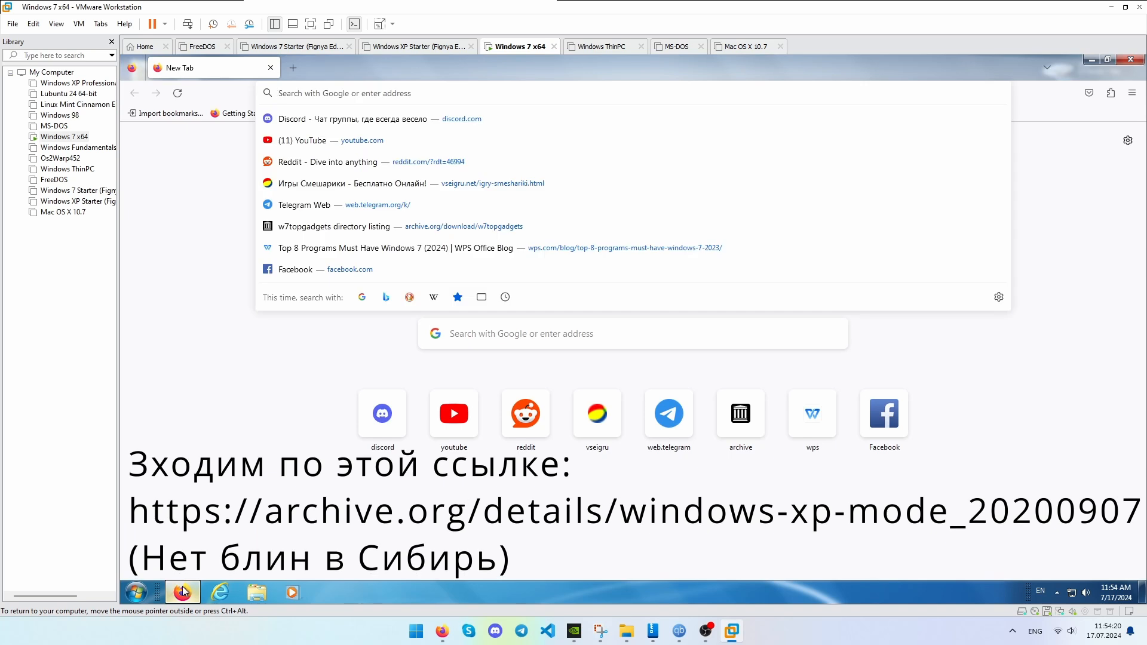
text(xp mode )
text(download)
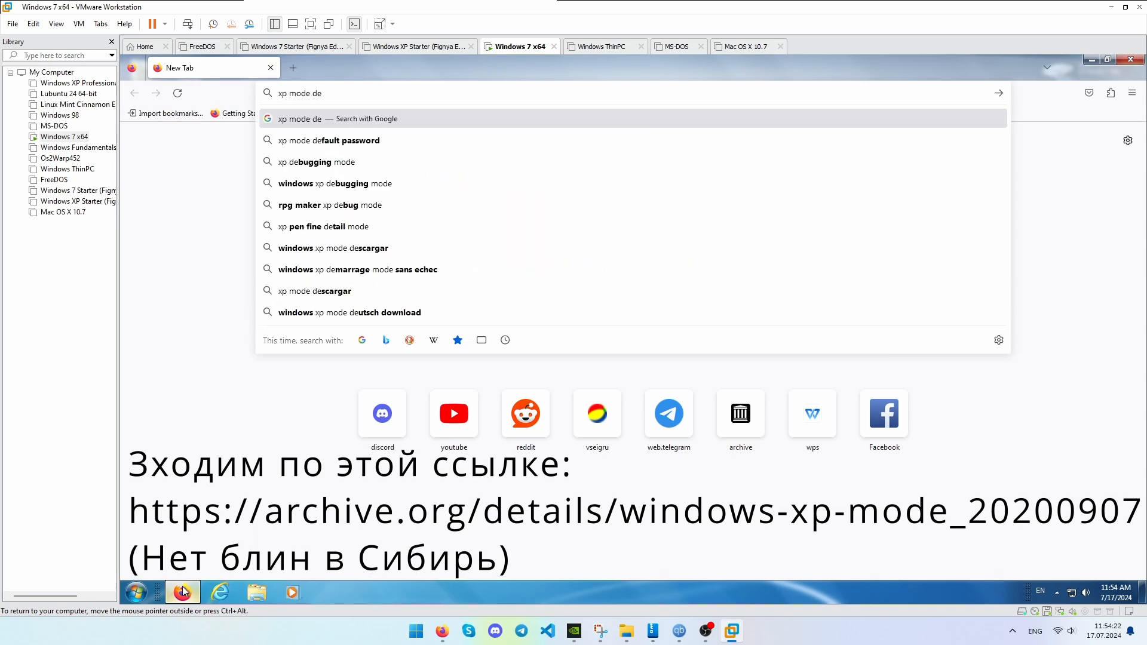
key(Return)
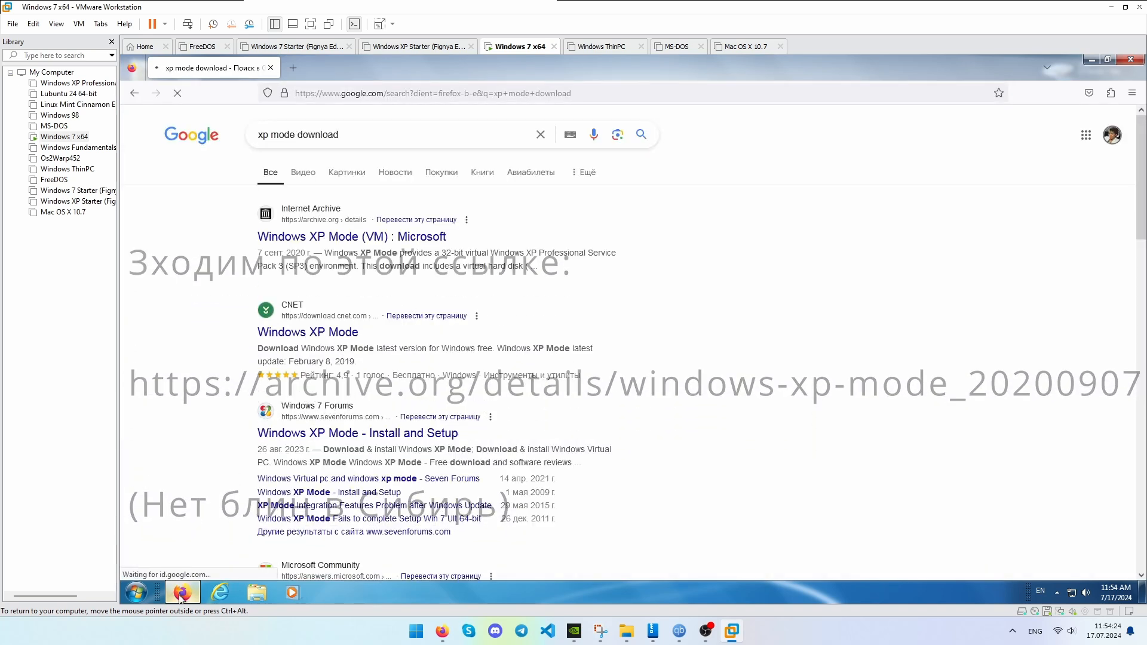
scroll(370, 179, down, 2)
click(370, 176)
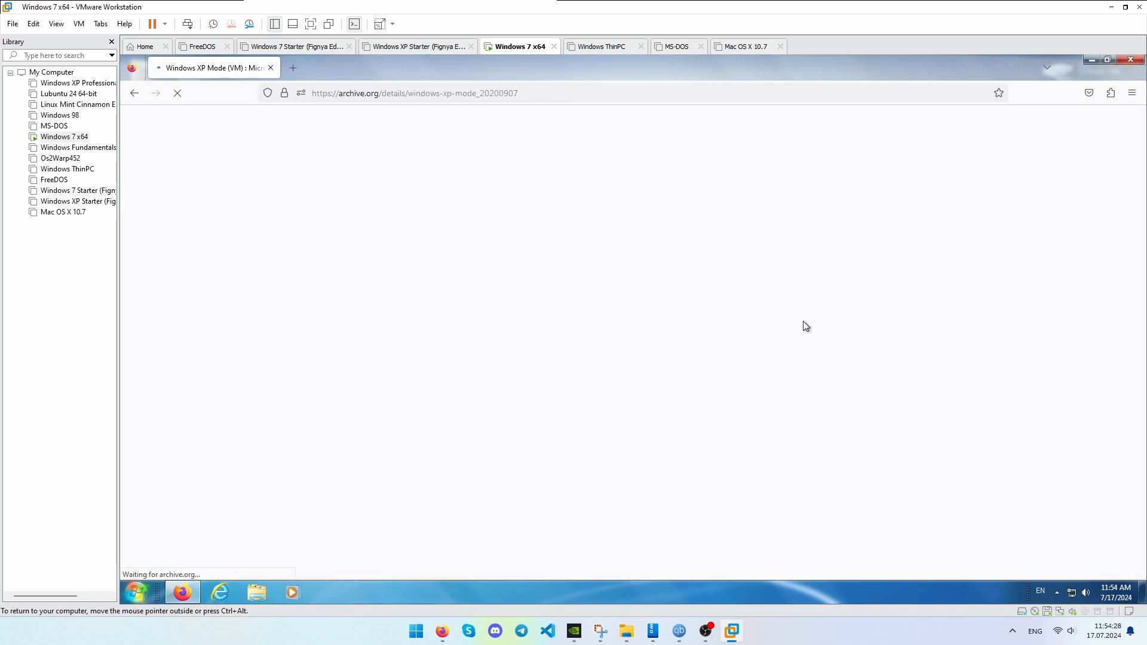
Step: Download WindowsXPMode_en-us.zip and Virtual PC.zip from the page's ZIP files and check the download progress
scroll(782, 421, down, 5)
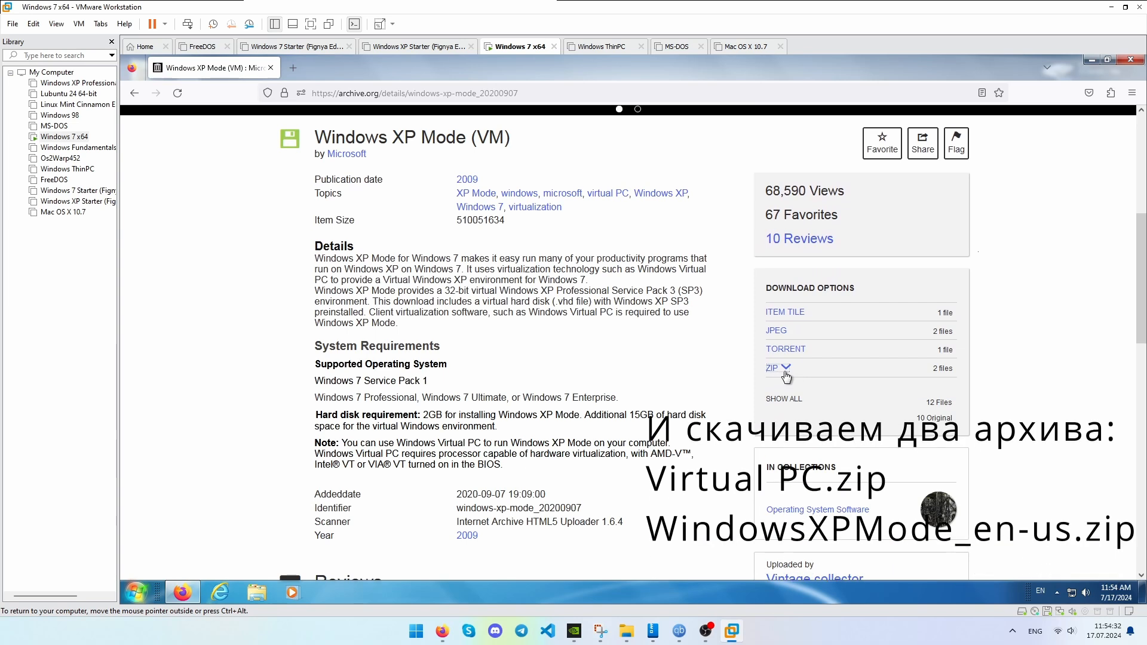
click(784, 371)
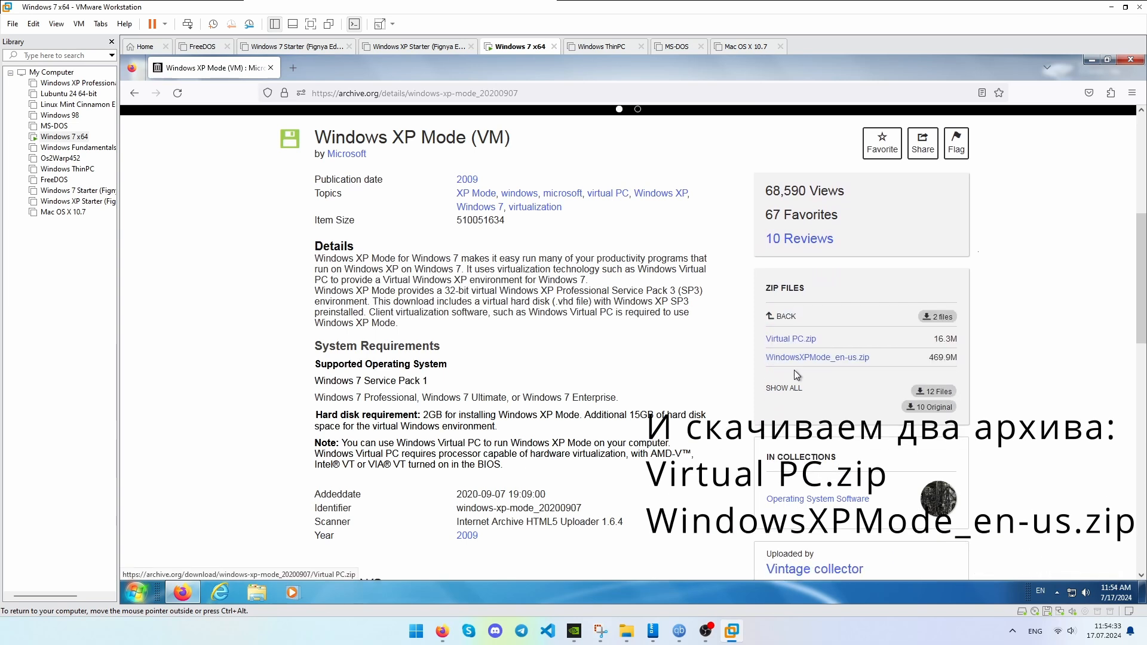
click(879, 358)
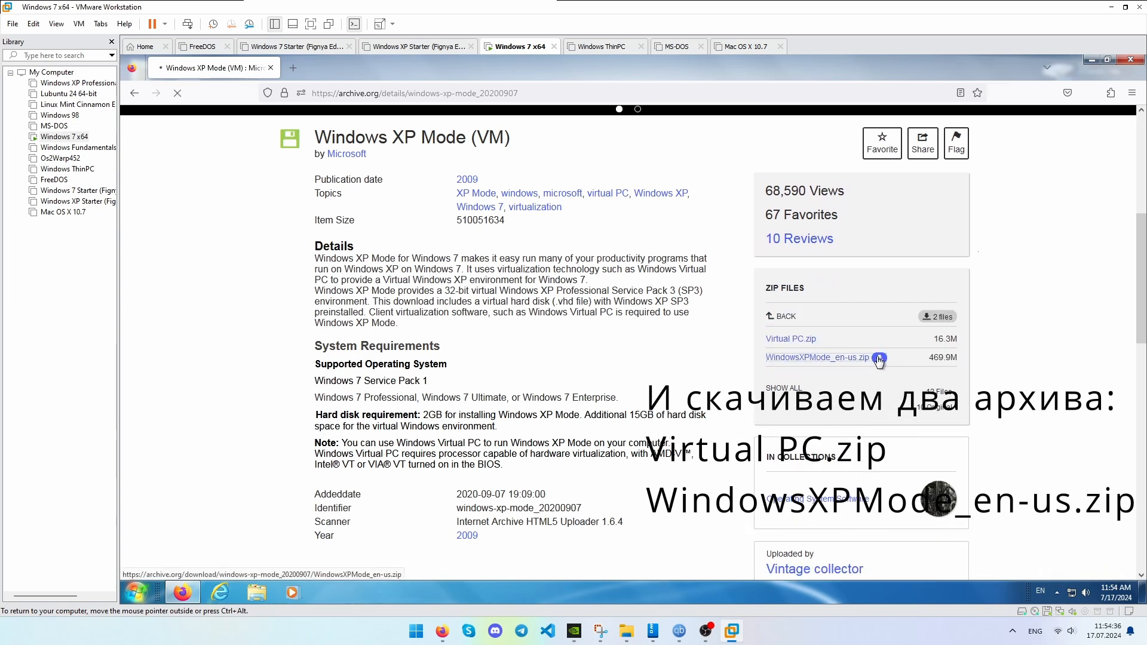
click(800, 340)
click(1087, 94)
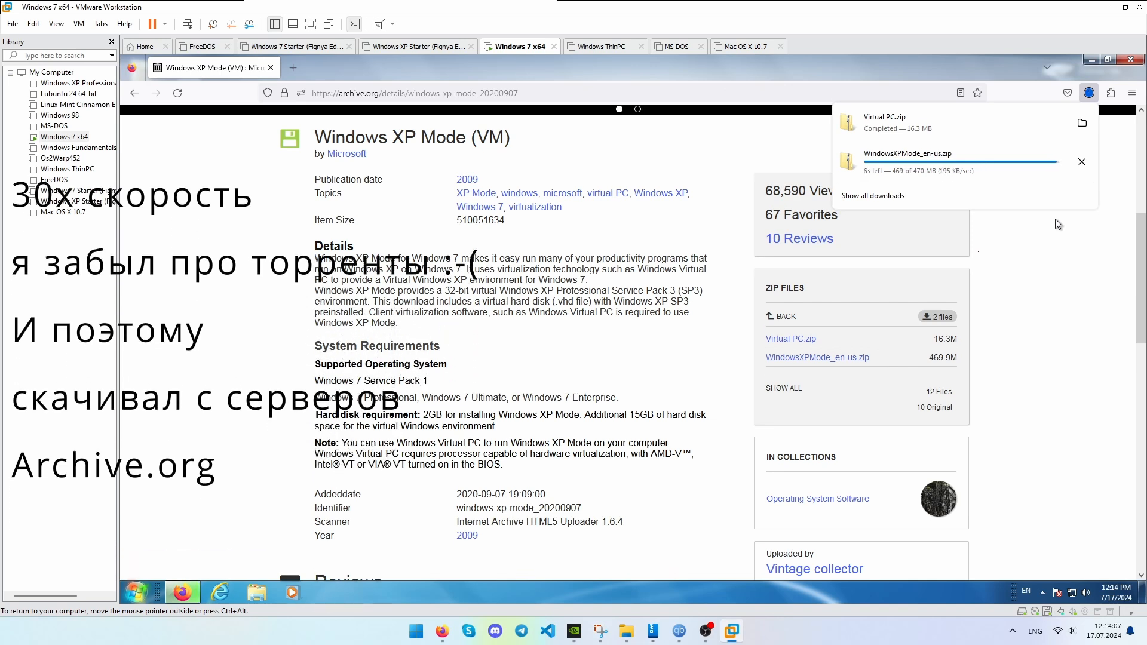
click(1094, 264)
Step: Open the virtual machine's Downloads folder in Windows Explorer and sort its files by date modified, newest first
key(super+d)
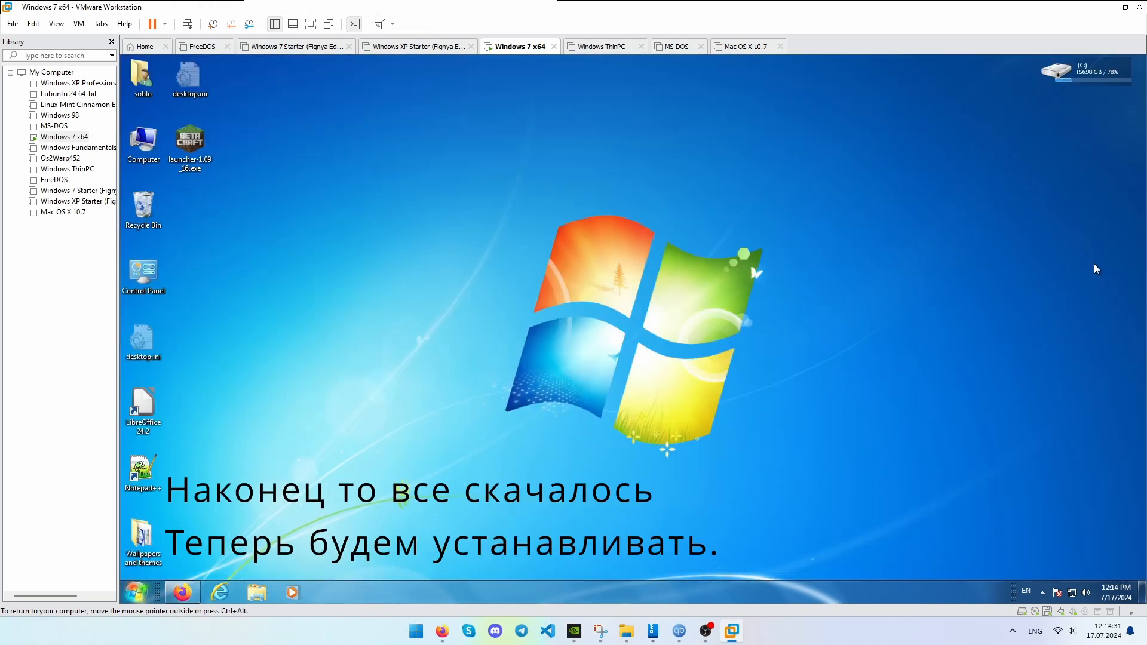
key(super+e)
double_click(293, 148)
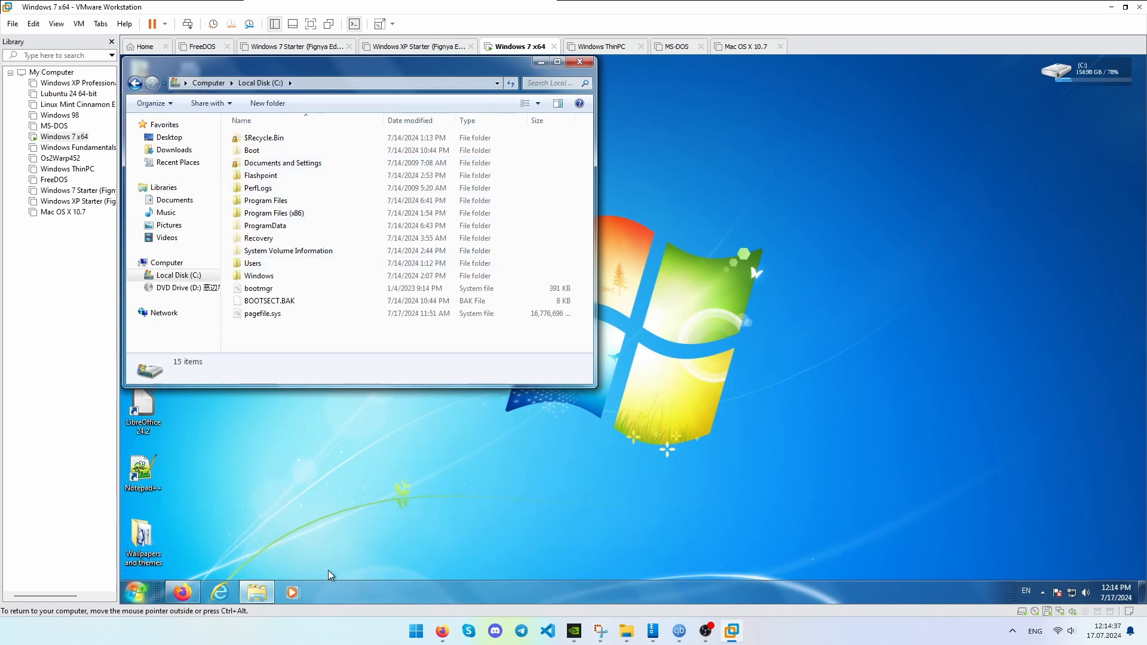
click(175, 150)
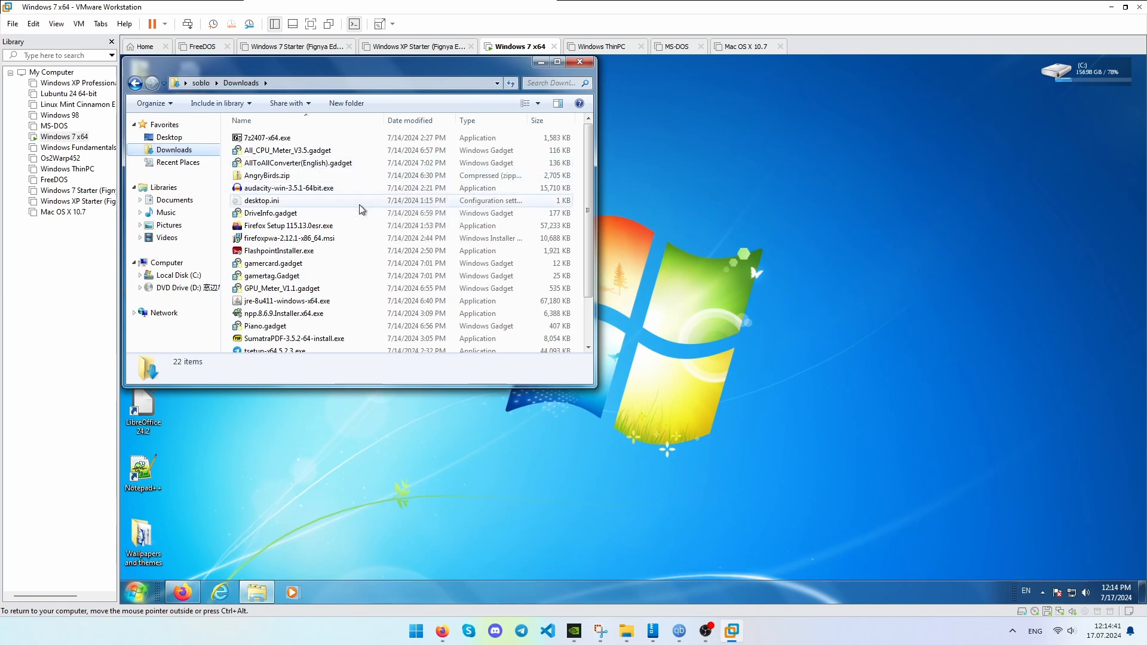
click(425, 121)
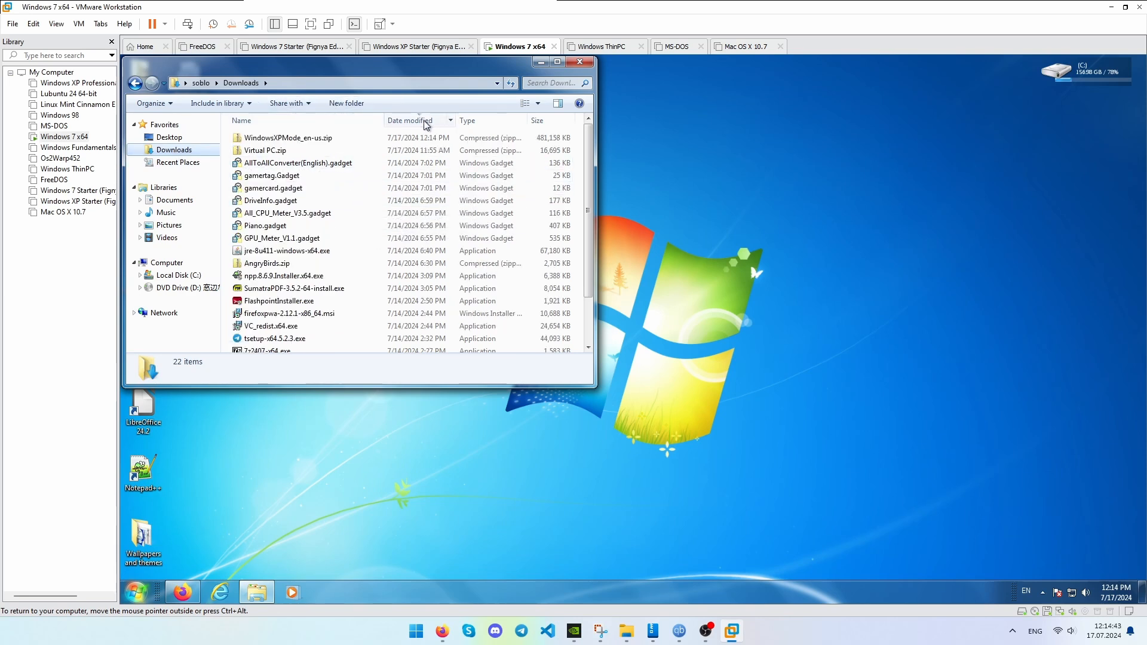
Step: Move WindowsXPMode_en-us.zip and Virtual PC.zip from Downloads to the desktop and minimize the folder window
click(251, 140)
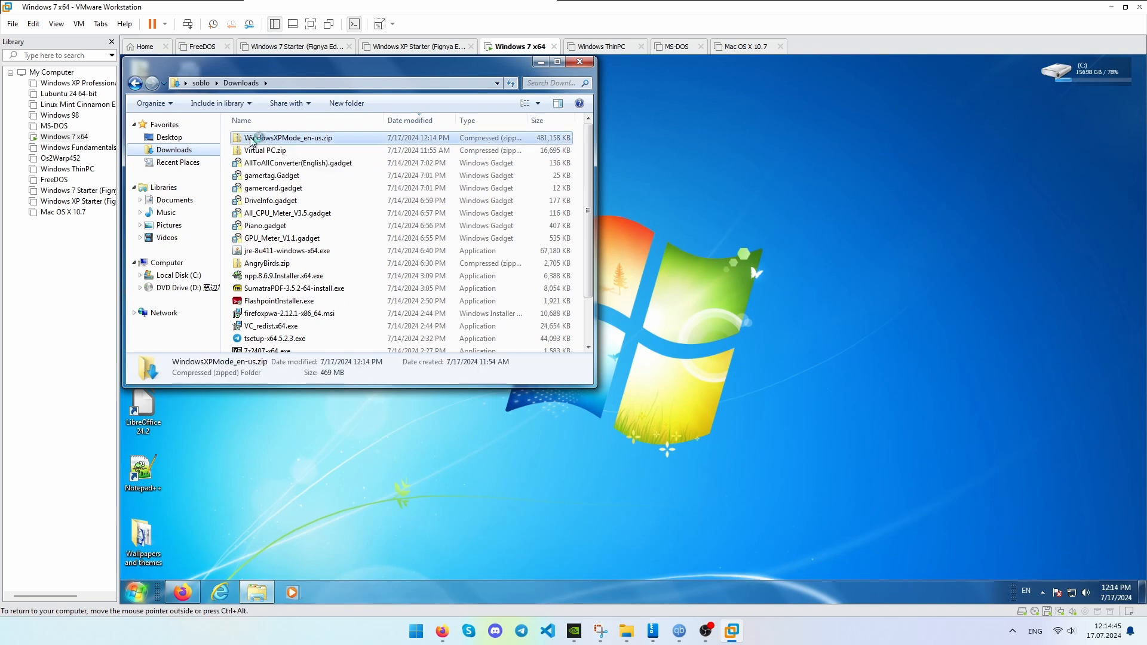
drag(250, 140, 730, 94)
click(541, 62)
Step: Extract Virtual PC.zip and WindowsXPMode_en-us.zip with 7-Zip into separate desktop folders named after each archive
right_click(745, 81)
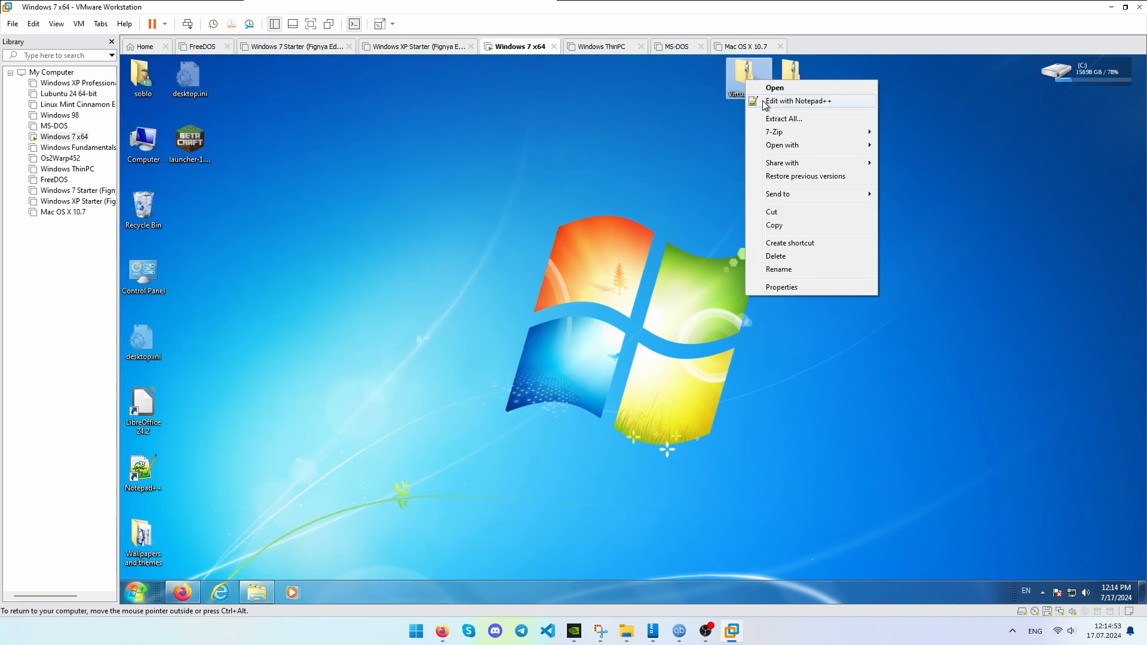
mouse_move(816, 131)
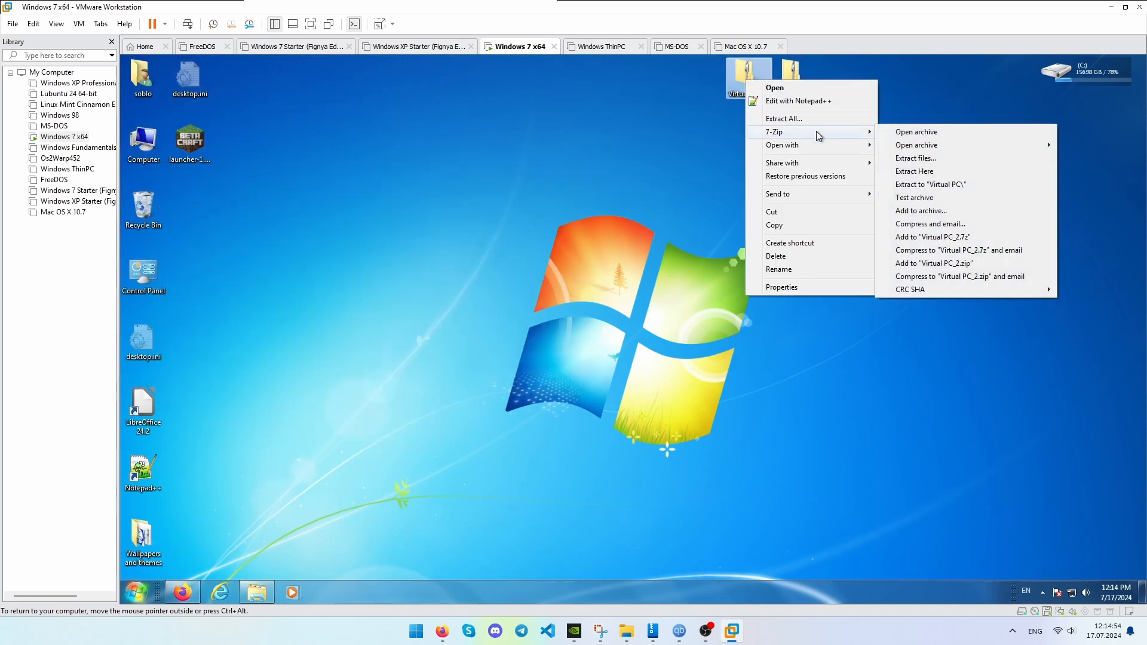
click(946, 183)
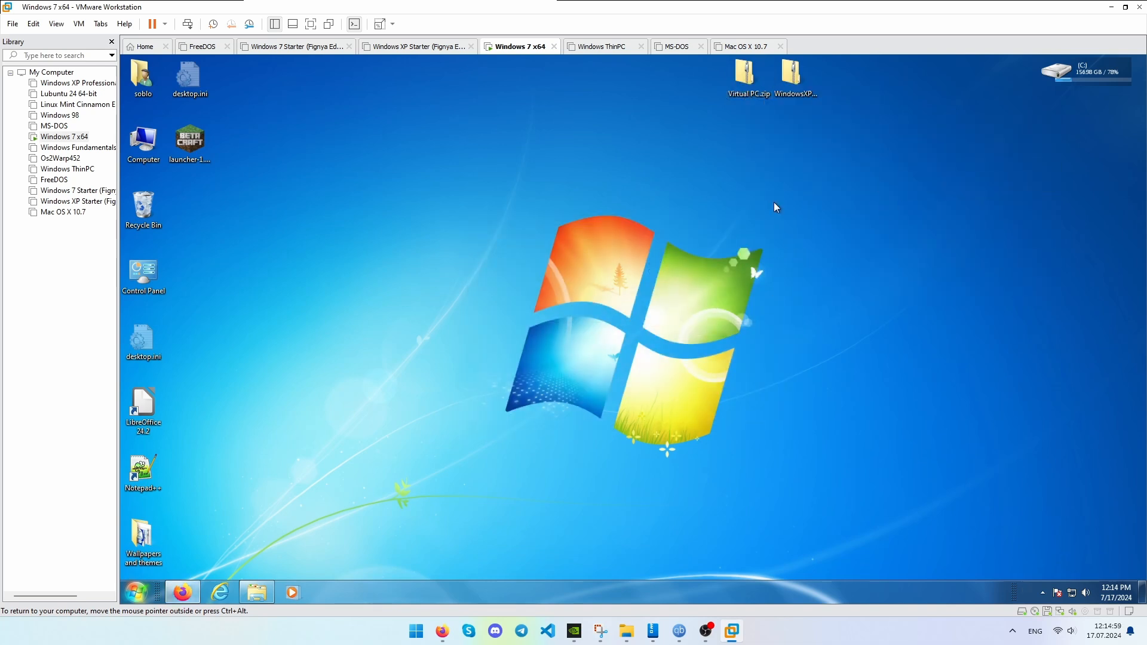
right_click(793, 88)
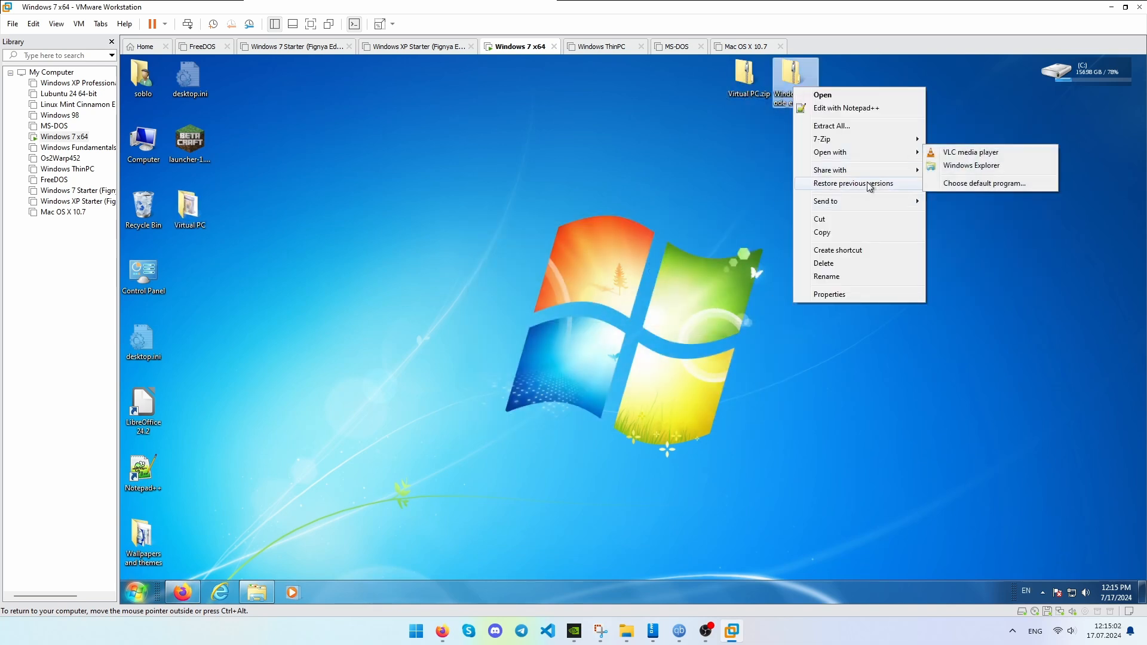
mouse_move(833, 141)
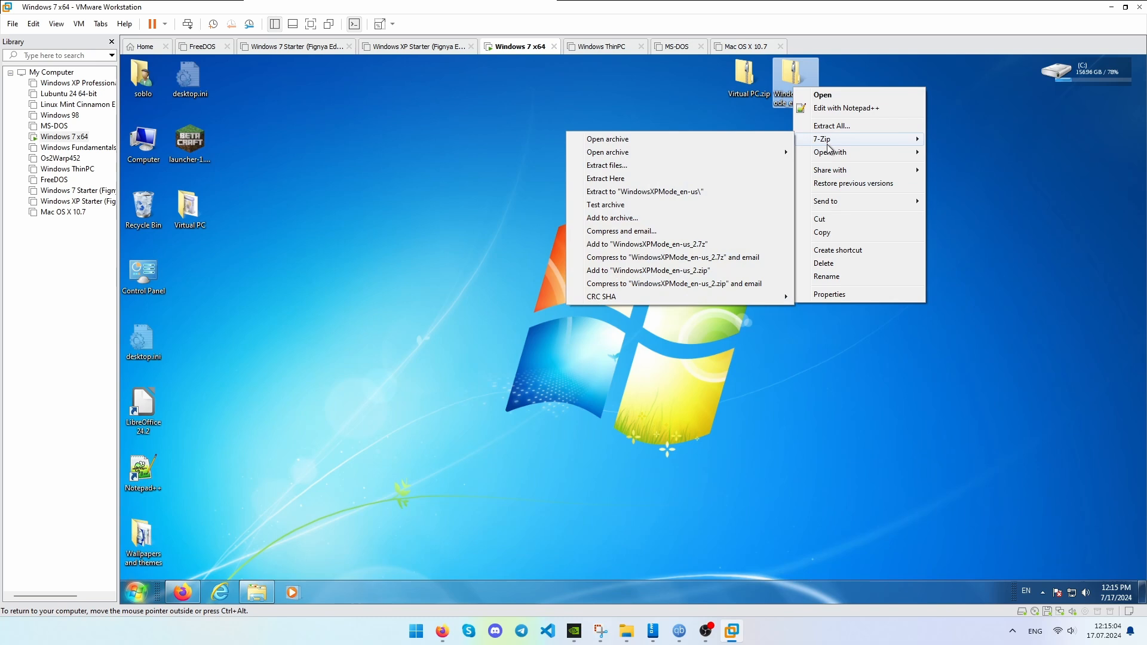
click(651, 193)
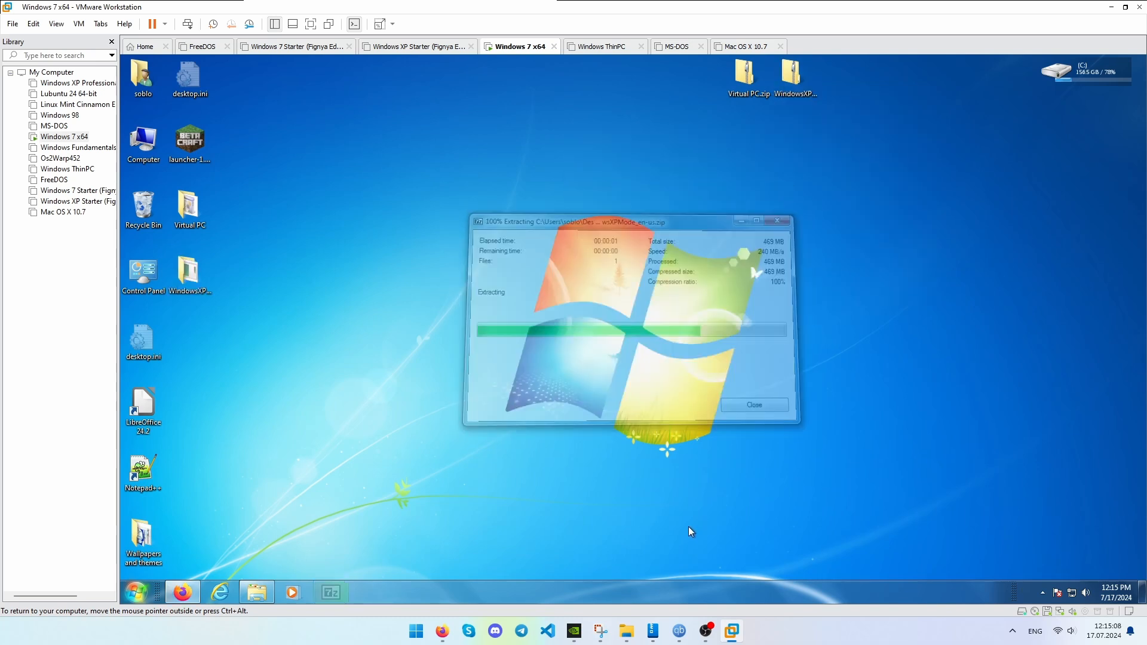
Step: Install Windows XP Mode from WindowsXPMode_en-us.exe with the default setup options, allow the User Account Control request, and close the folder
double_click(194, 276)
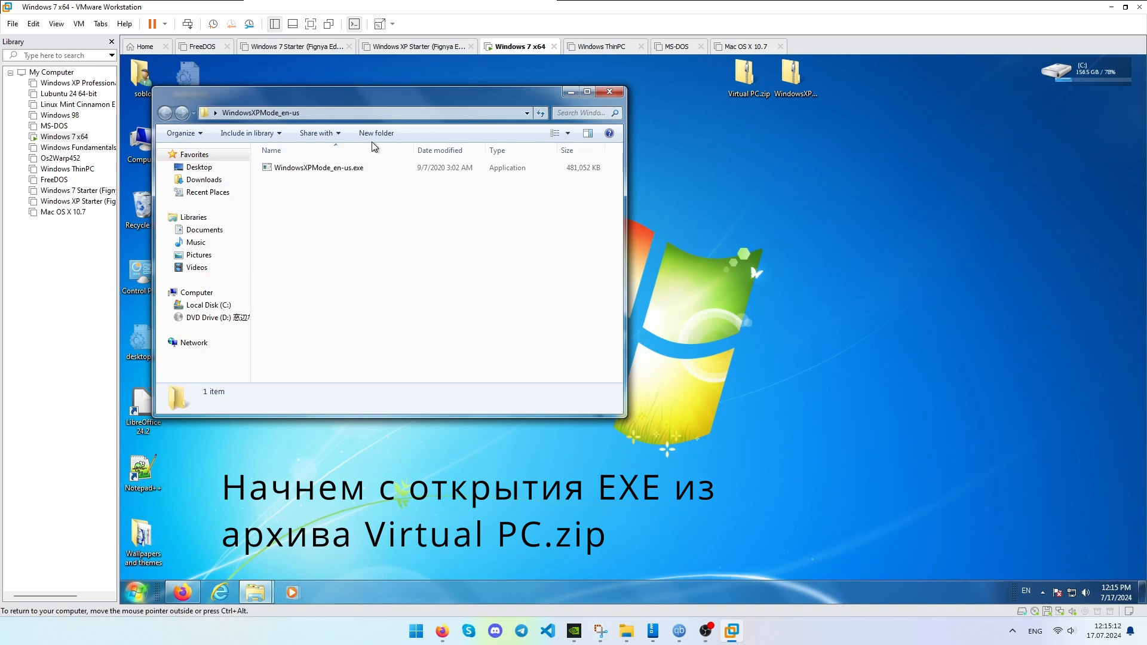
click(341, 167)
double_click(362, 172)
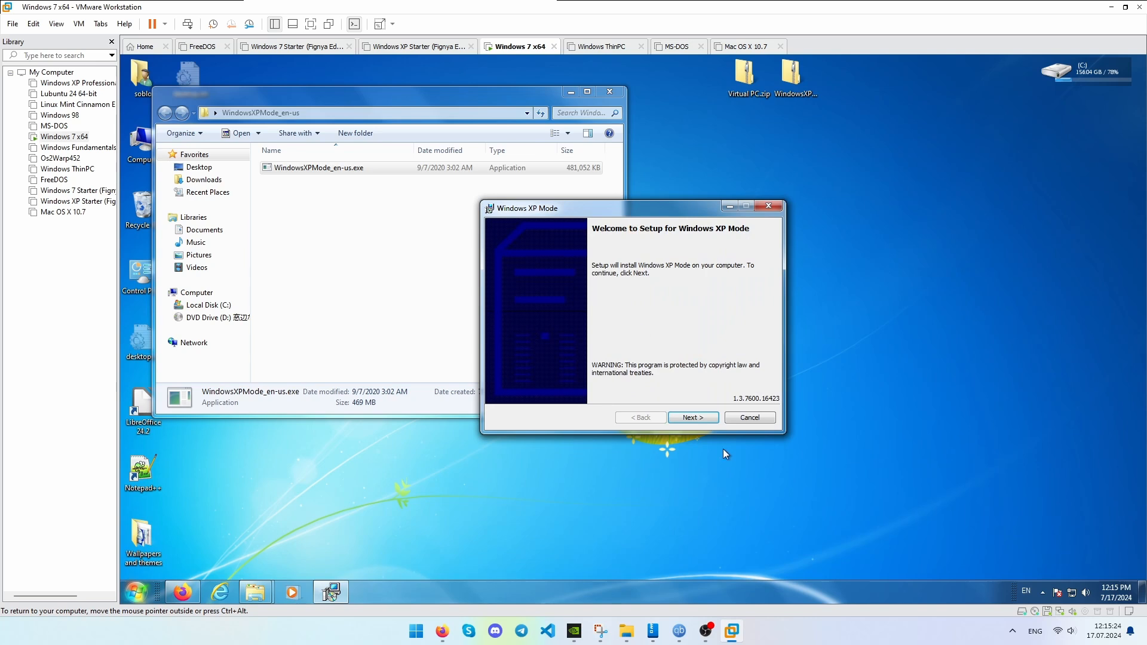
click(692, 415)
click(696, 416)
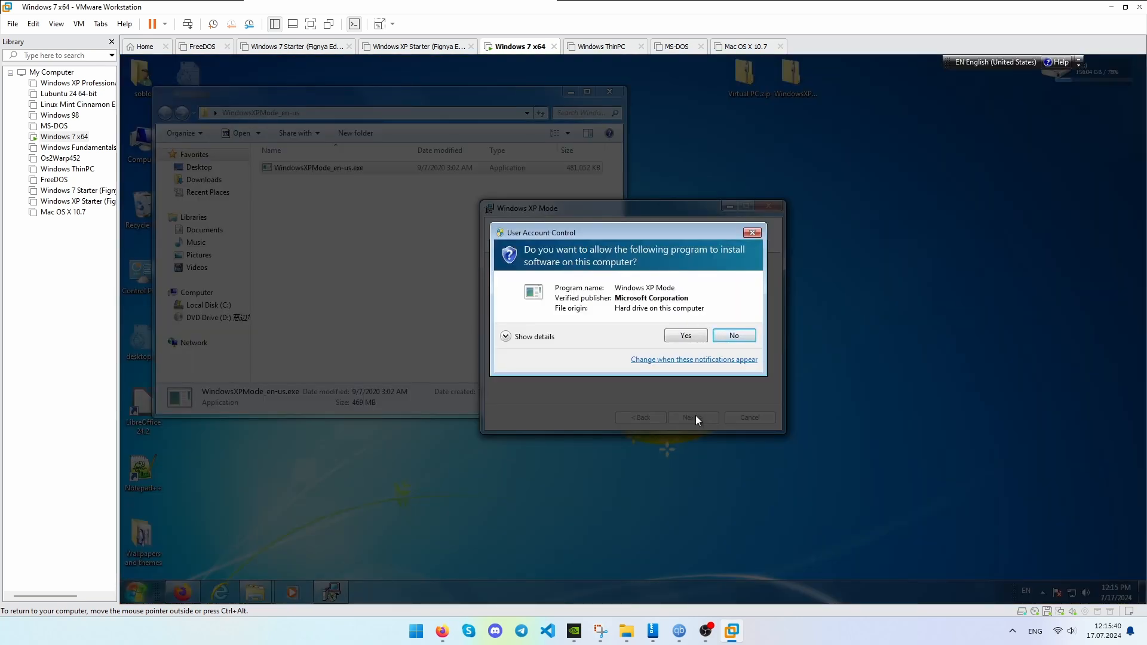
click(682, 339)
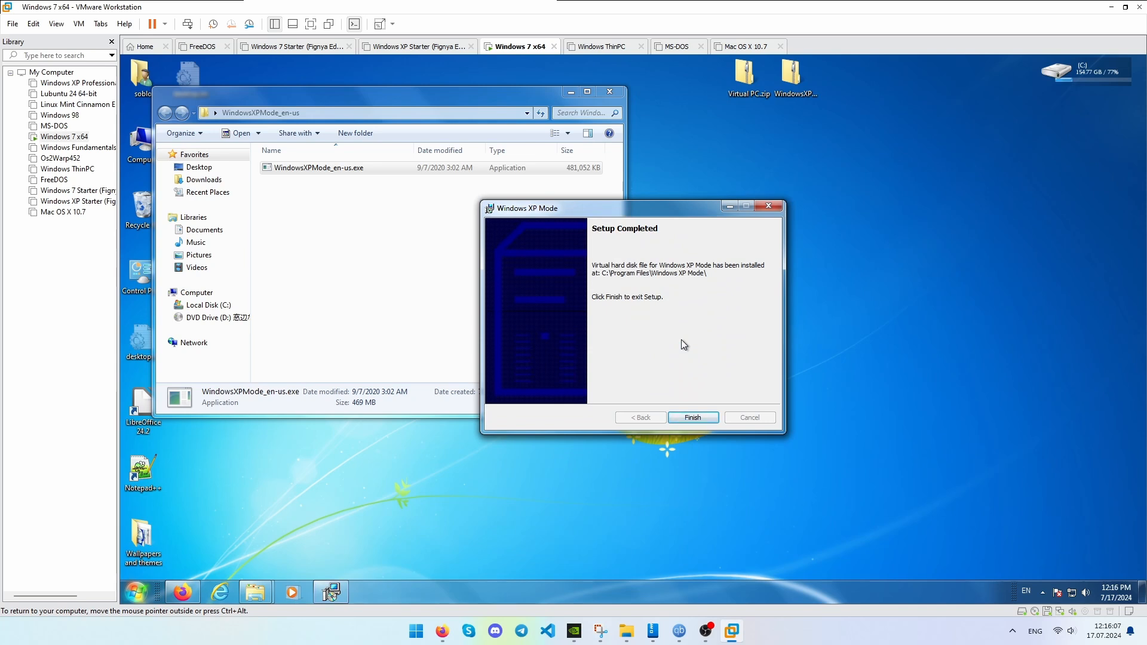
click(692, 417)
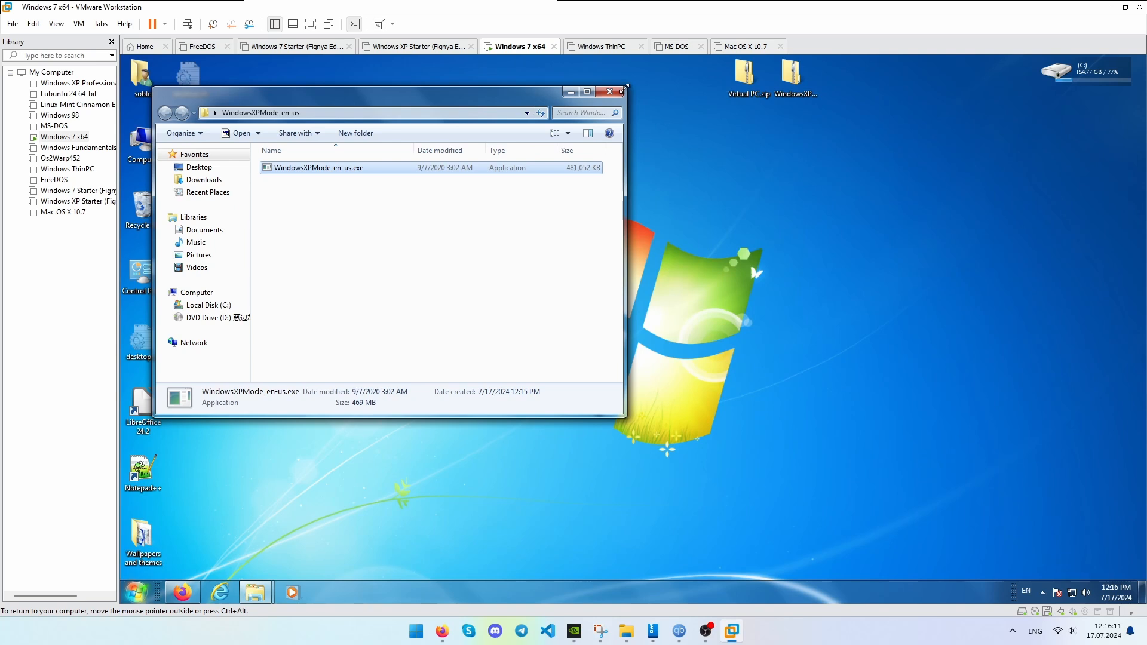
click(609, 91)
Step: Install the Windows update KB958559 from the extracted Virtual PC folder and accept its license terms
click(189, 206)
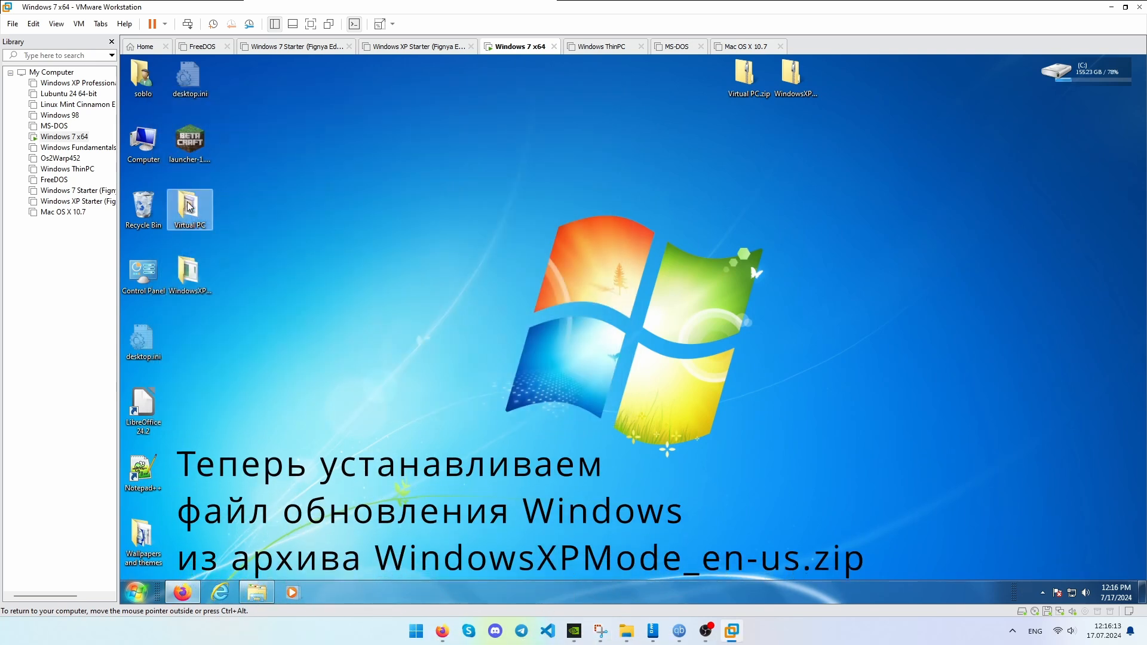
double_click(189, 206)
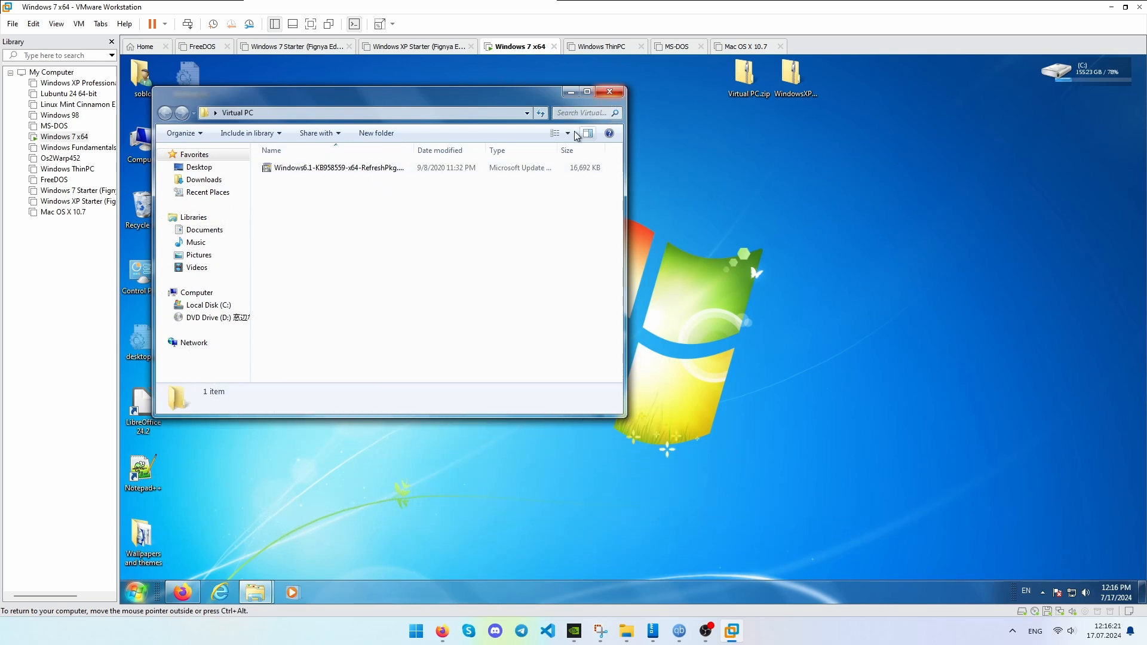
double_click(351, 169)
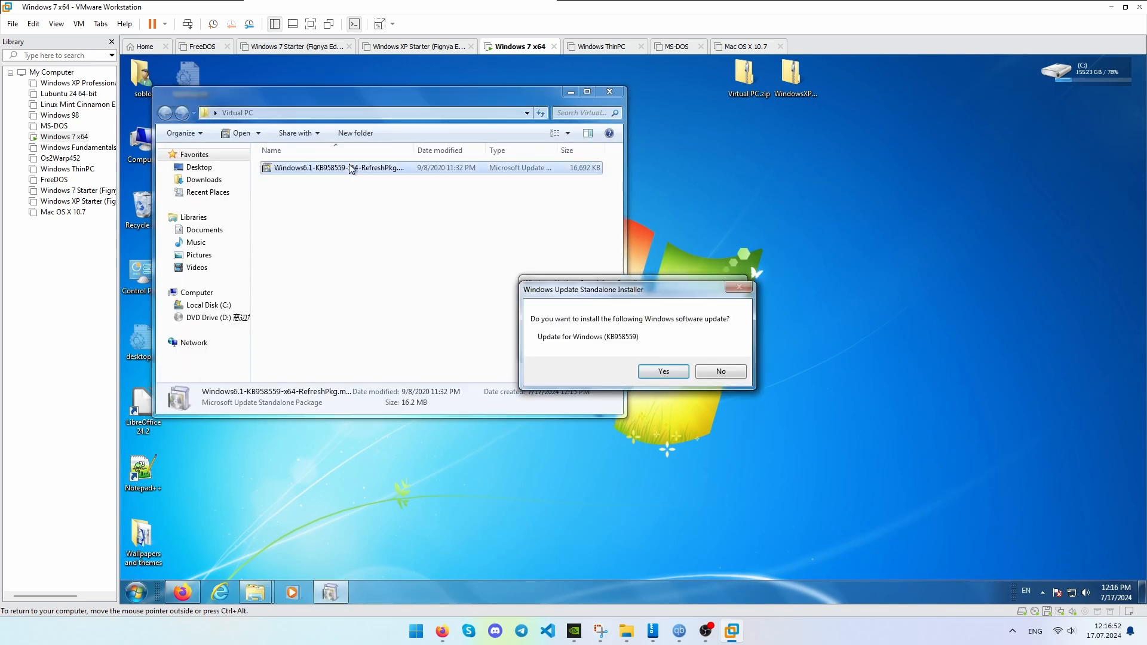
click(668, 372)
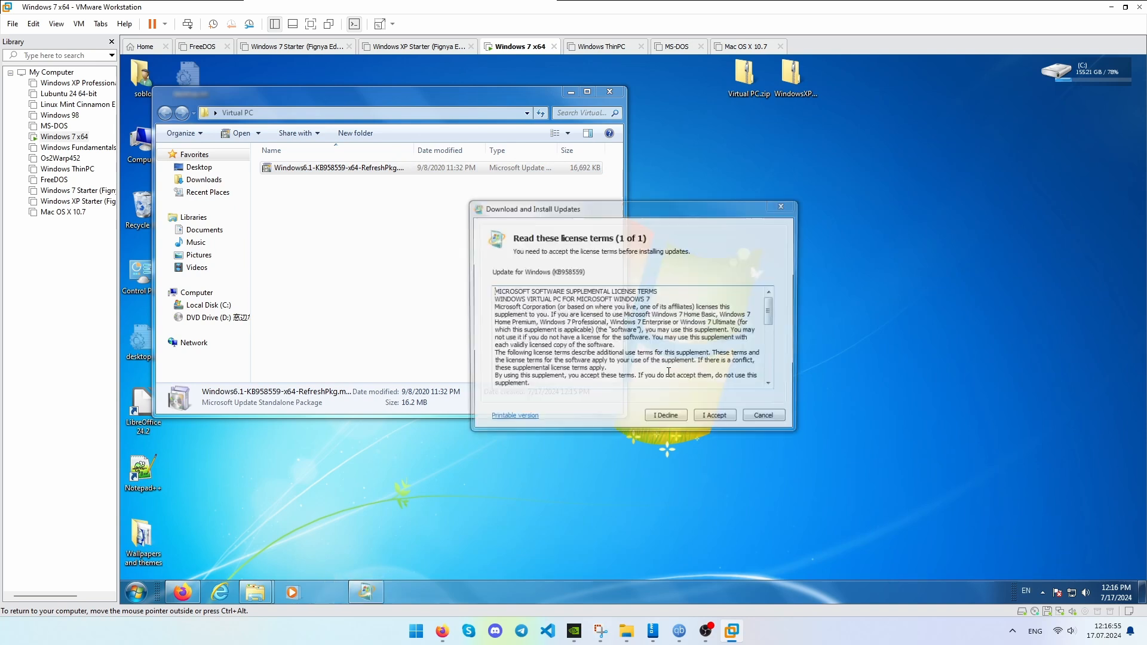
click(728, 415)
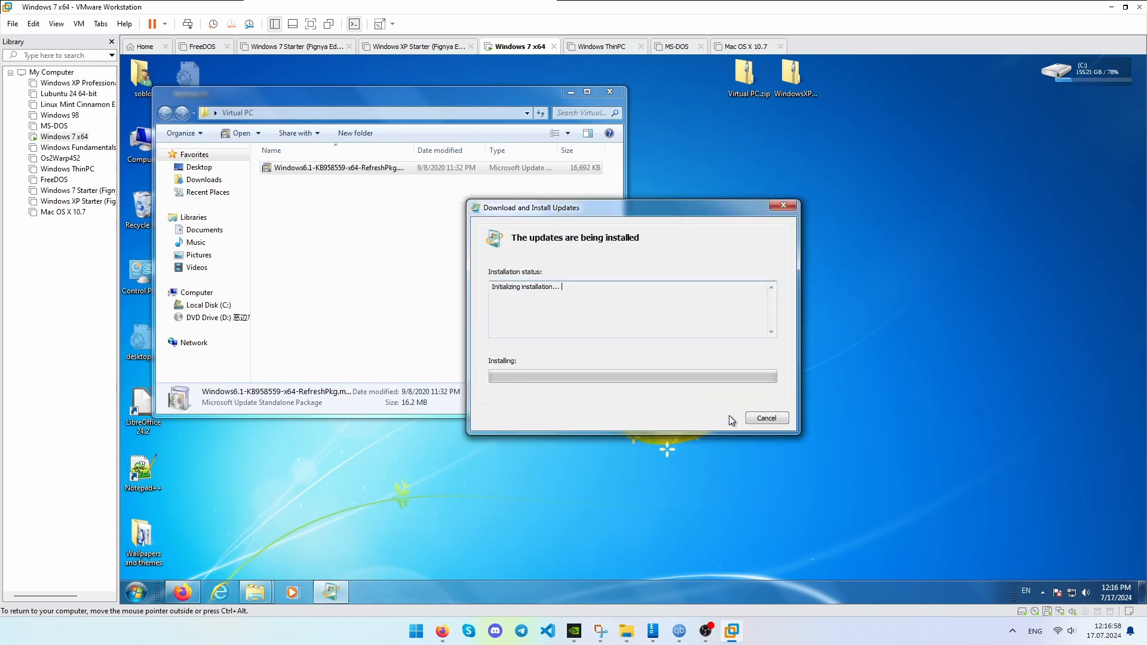
drag(568, 208, 729, 106)
right_click(668, 120)
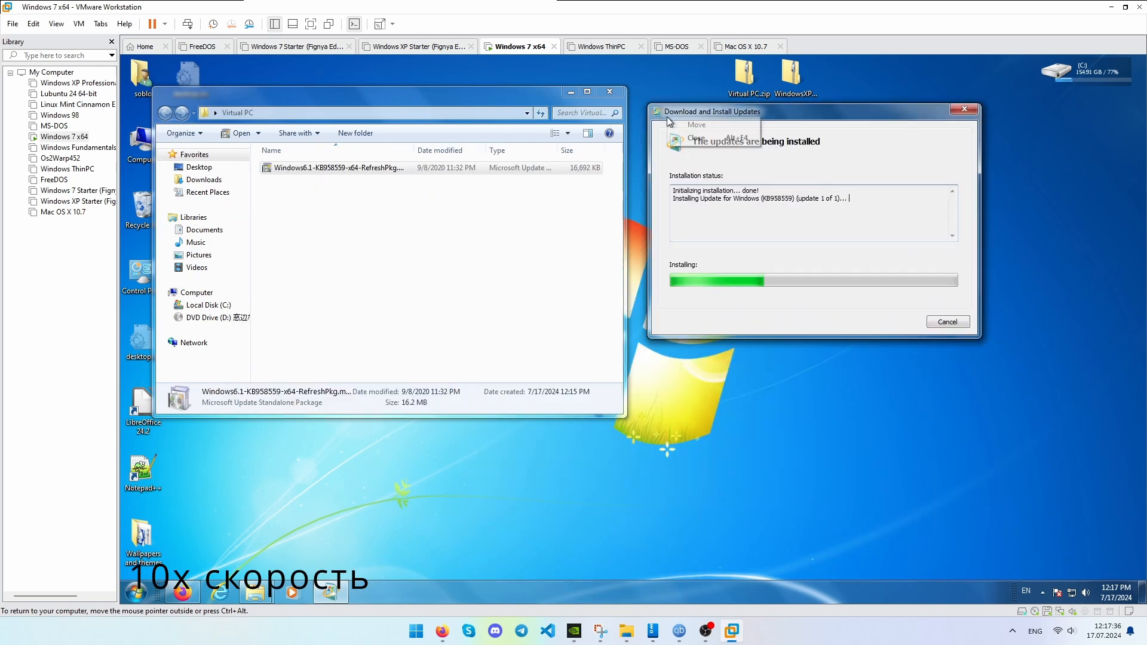
double_click(743, 205)
click(744, 234)
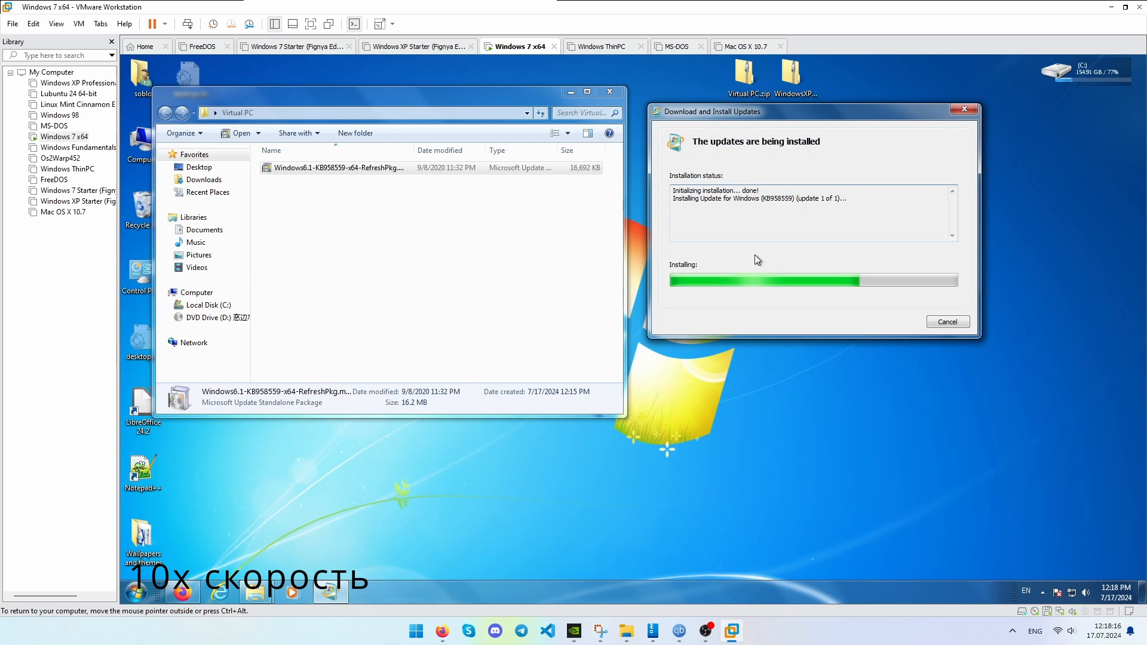
Step: Restart Windows 7 to finish installing the update and sign back in with the account password
click(902, 321)
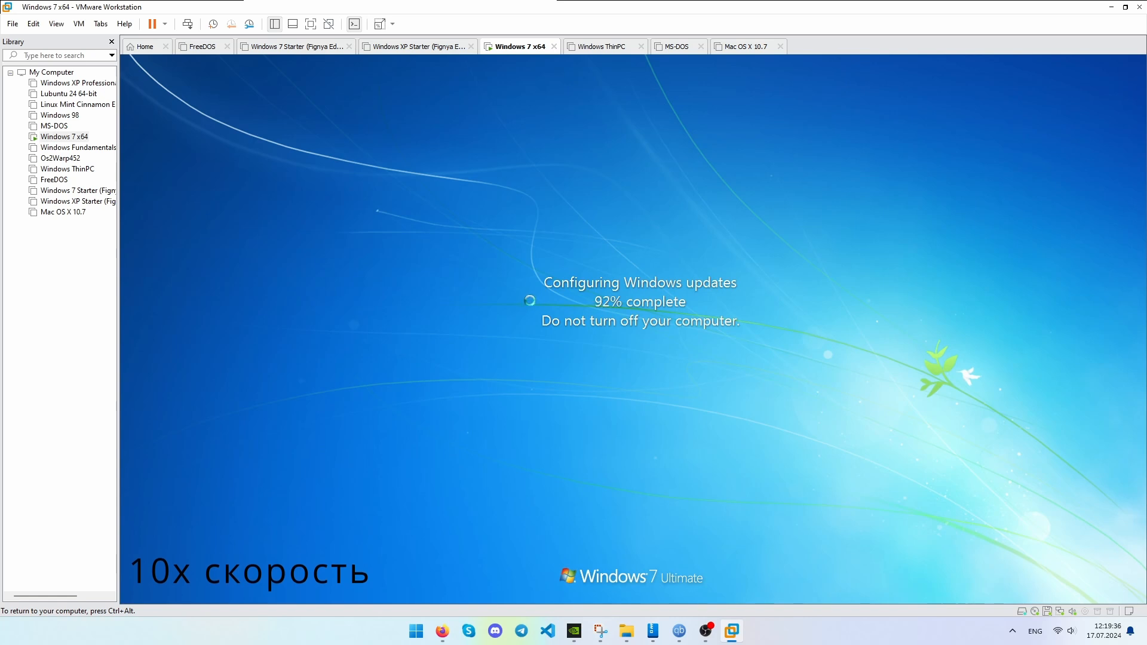
text(******)
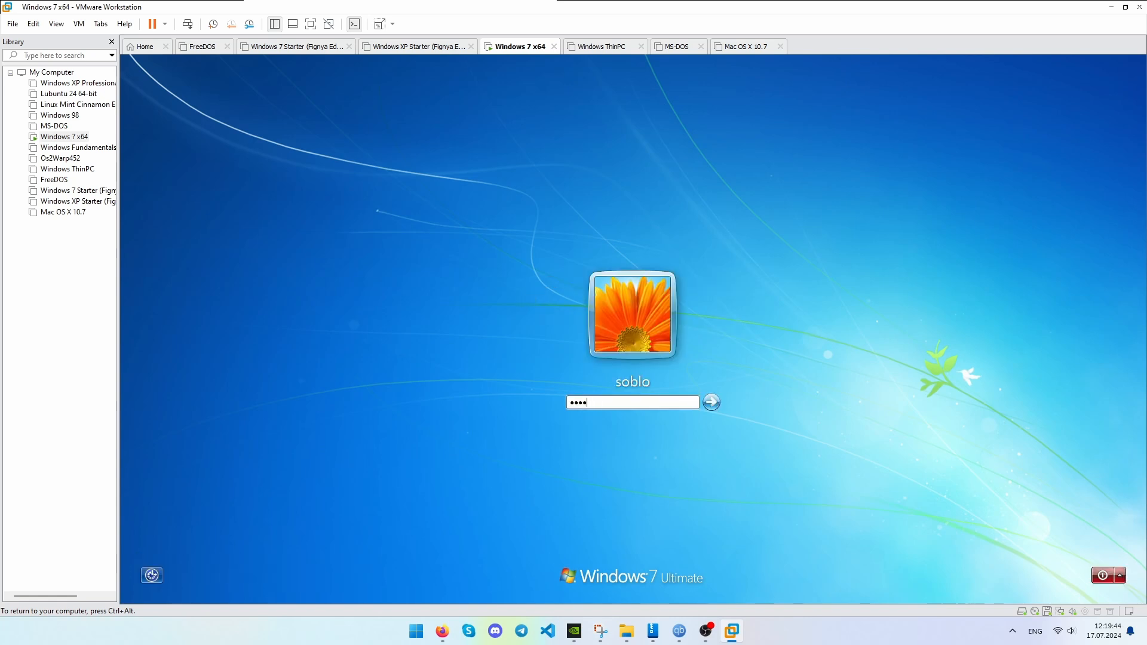
key(Return)
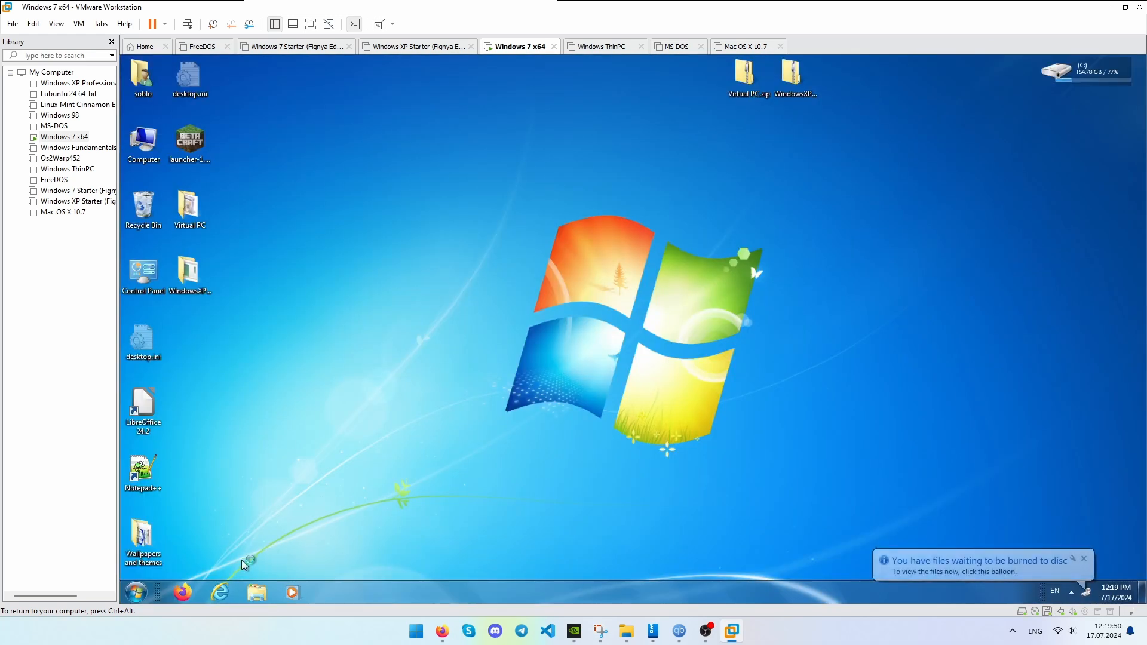
Step: Move the Virtual PC and Windows XP Mode zip archives from the desktop to the Recycle Bin
drag(597, 58, 912, 121)
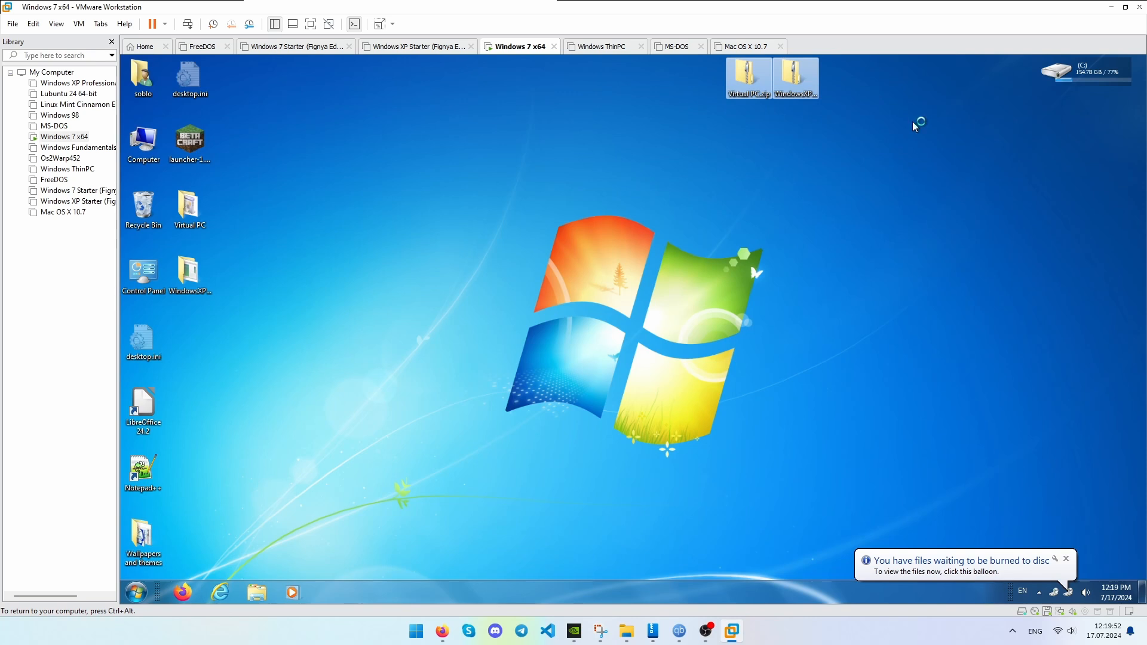
key(Delete)
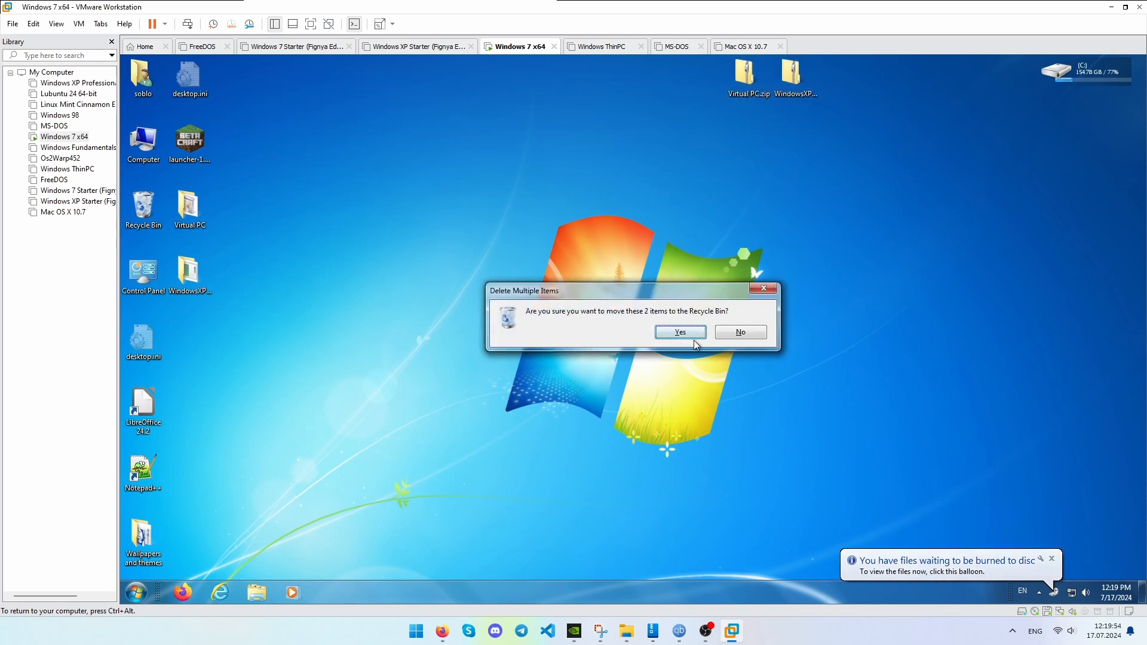
click(692, 337)
Step: Search the installed programs for "xp mode", launch Windows XP Mode and minimize the Virtual Machines folder window
click(136, 594)
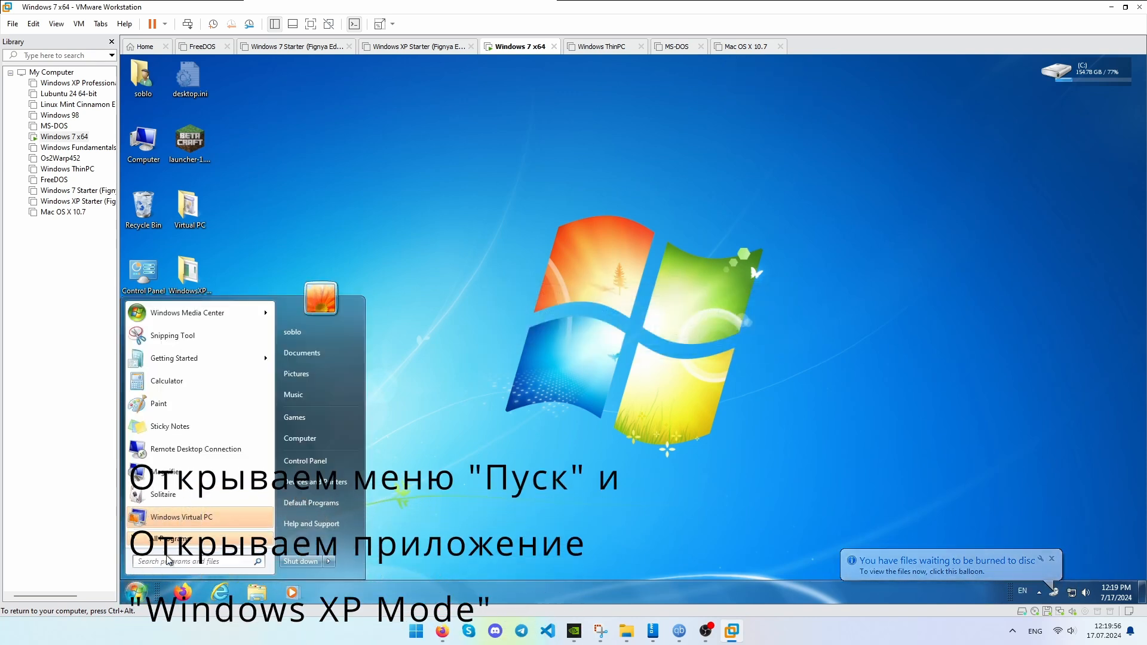
click(414, 581)
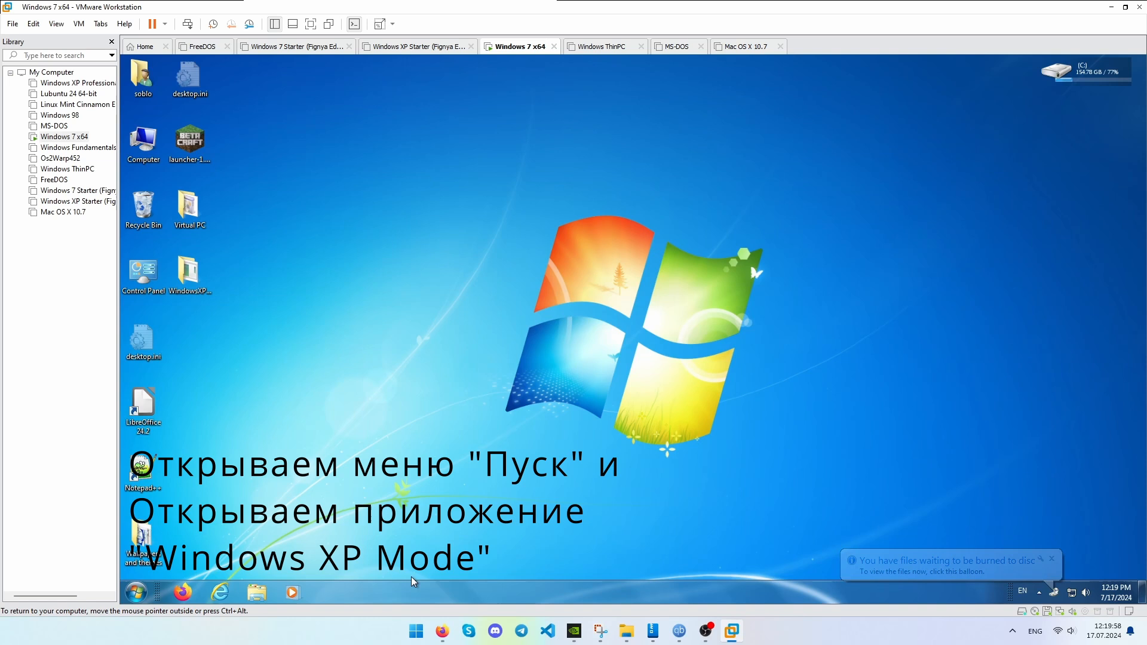
click(136, 593)
click(169, 527)
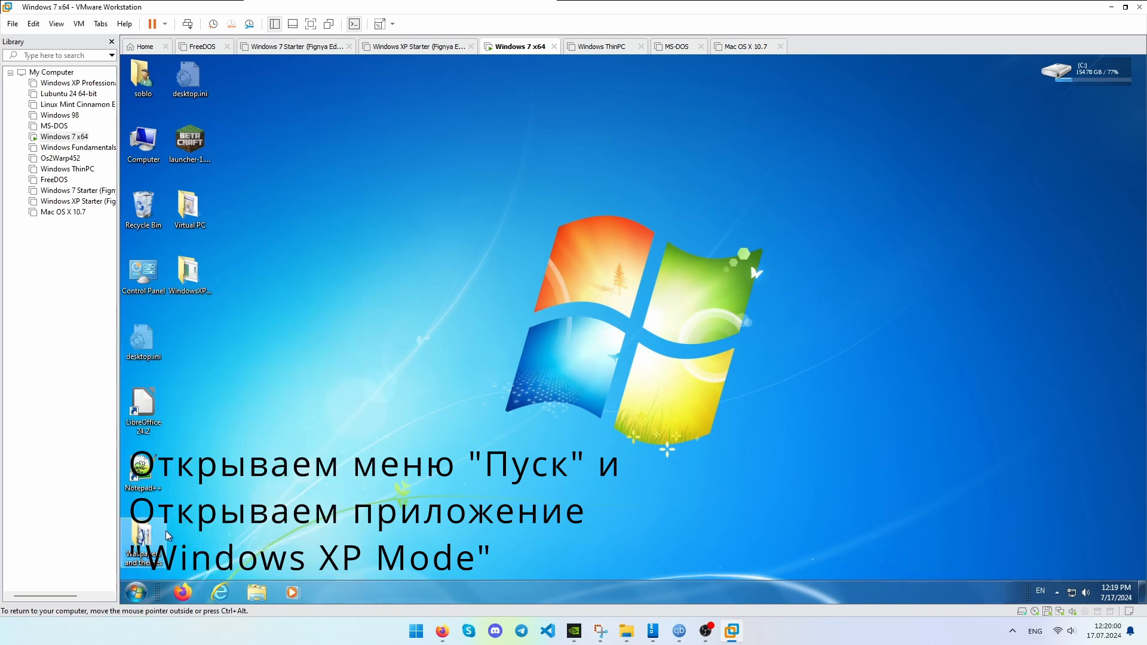
click(138, 592)
text(xp mode)
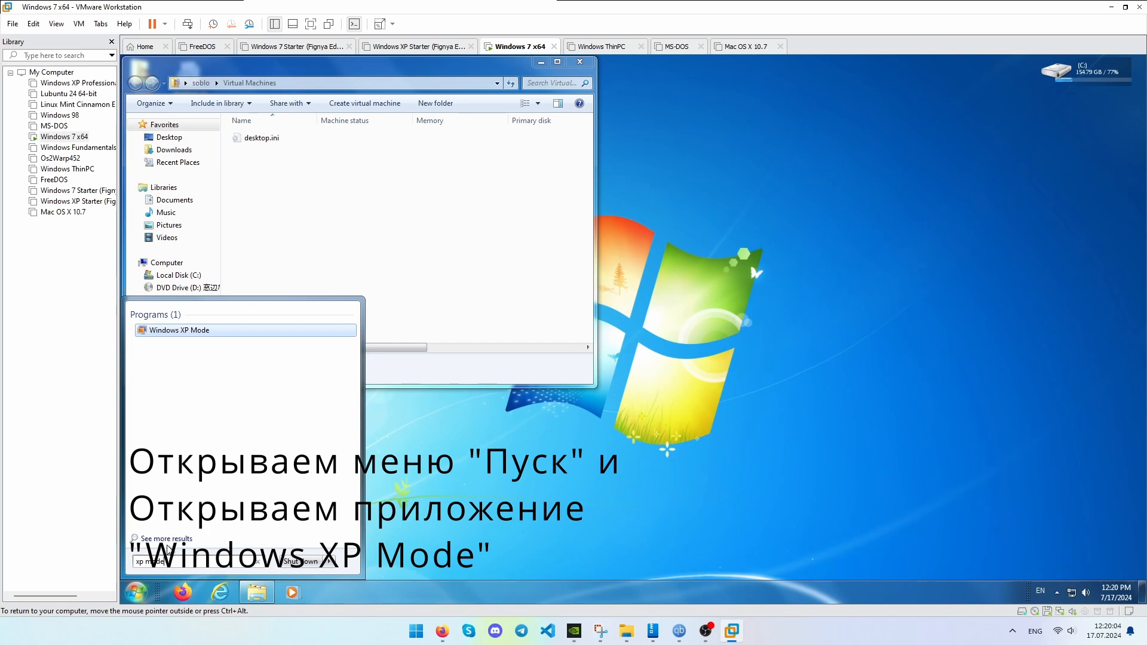
click(257, 330)
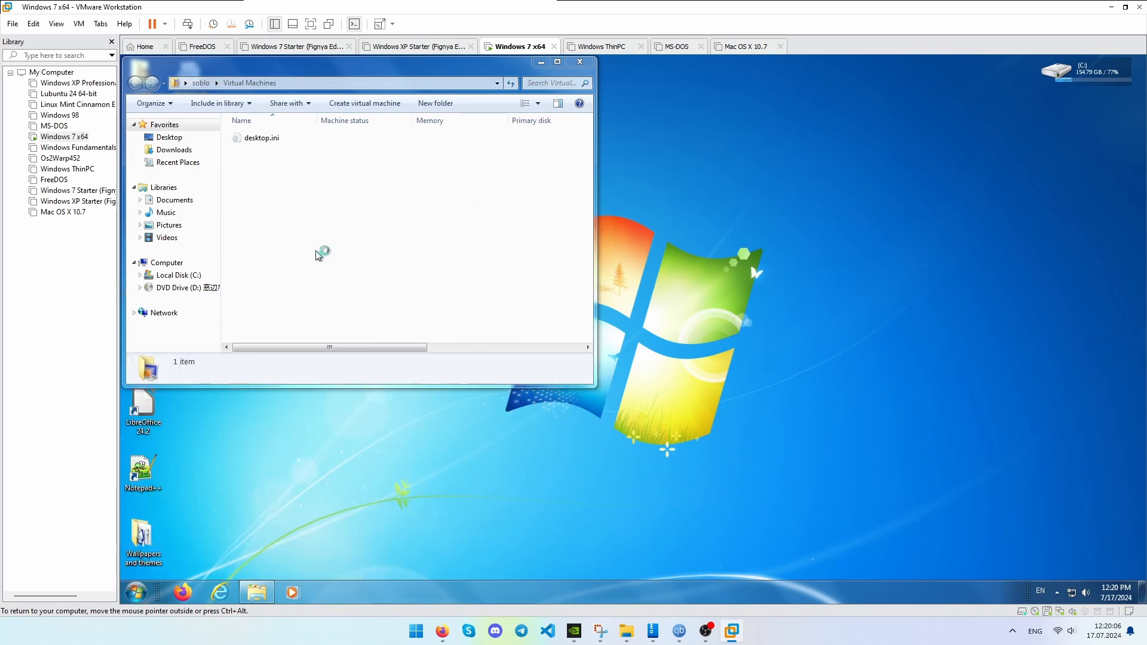
click(540, 62)
Step: Accept the Windows XP Mode license terms, then enter and confirm the XPMUser password, keeping the default installation folder and remembered credentials
click(552, 383)
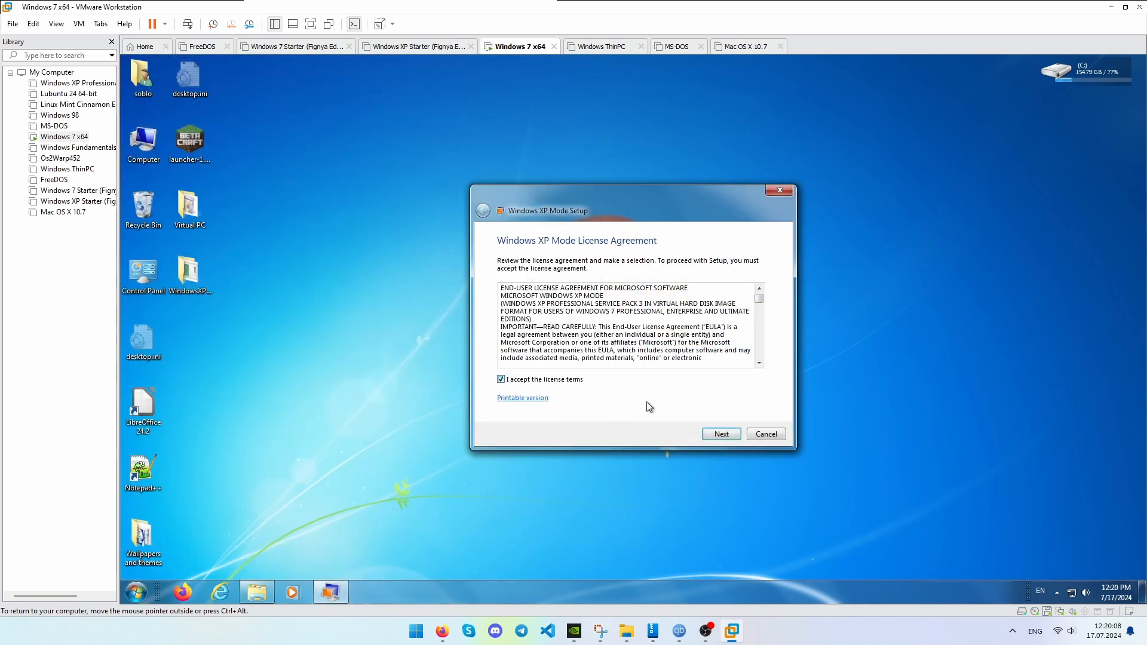
click(723, 434)
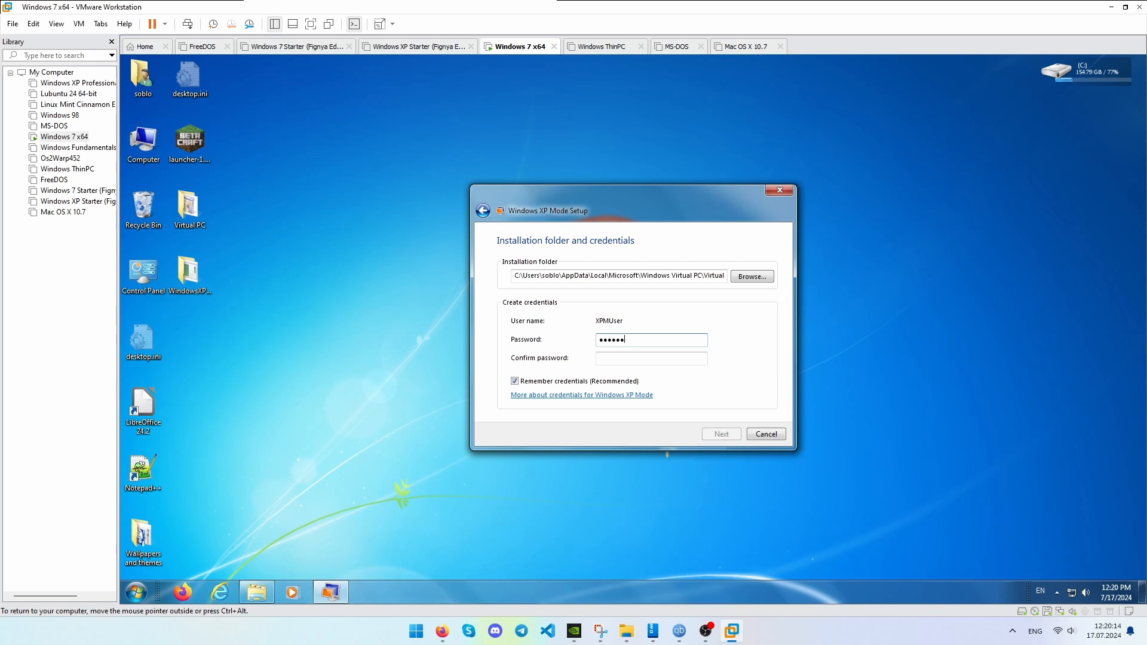
click(662, 358)
text(••)
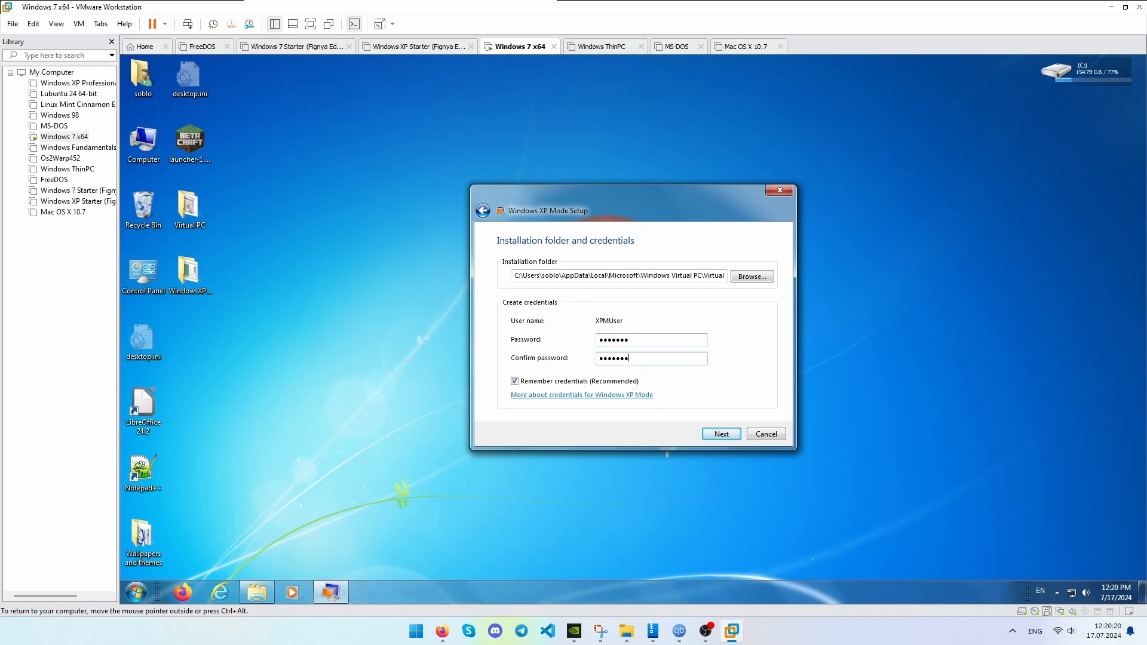
click(716, 439)
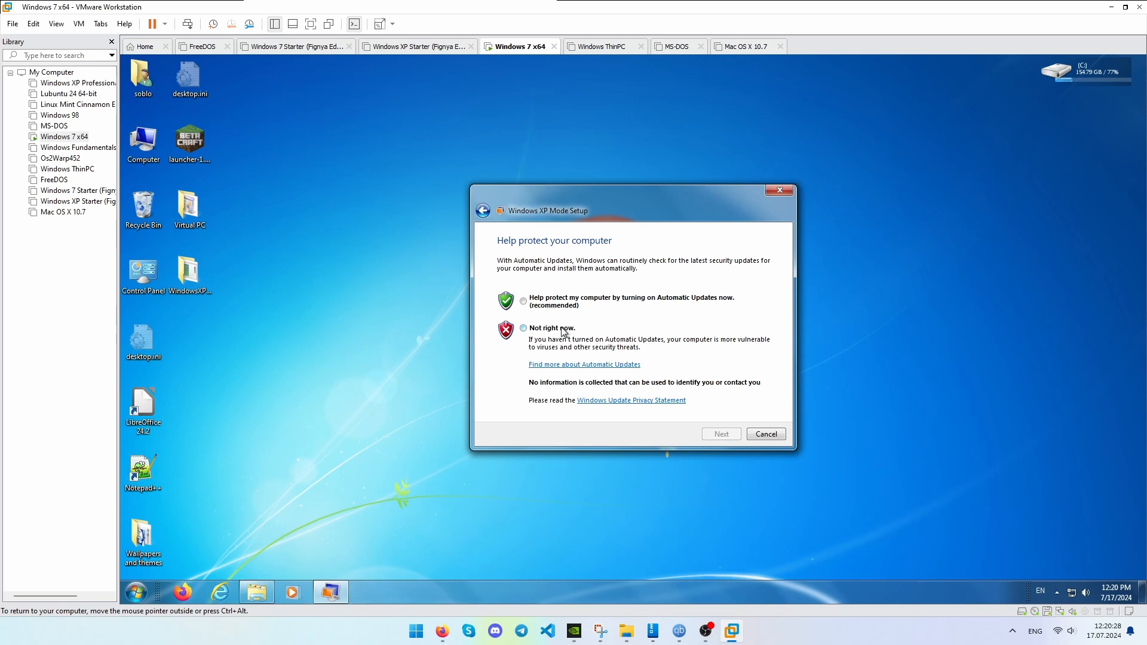
Step: Choose "Not right now" for Automatic Updates and run the Windows XP Mode setup with drive sharing
click(563, 329)
click(726, 435)
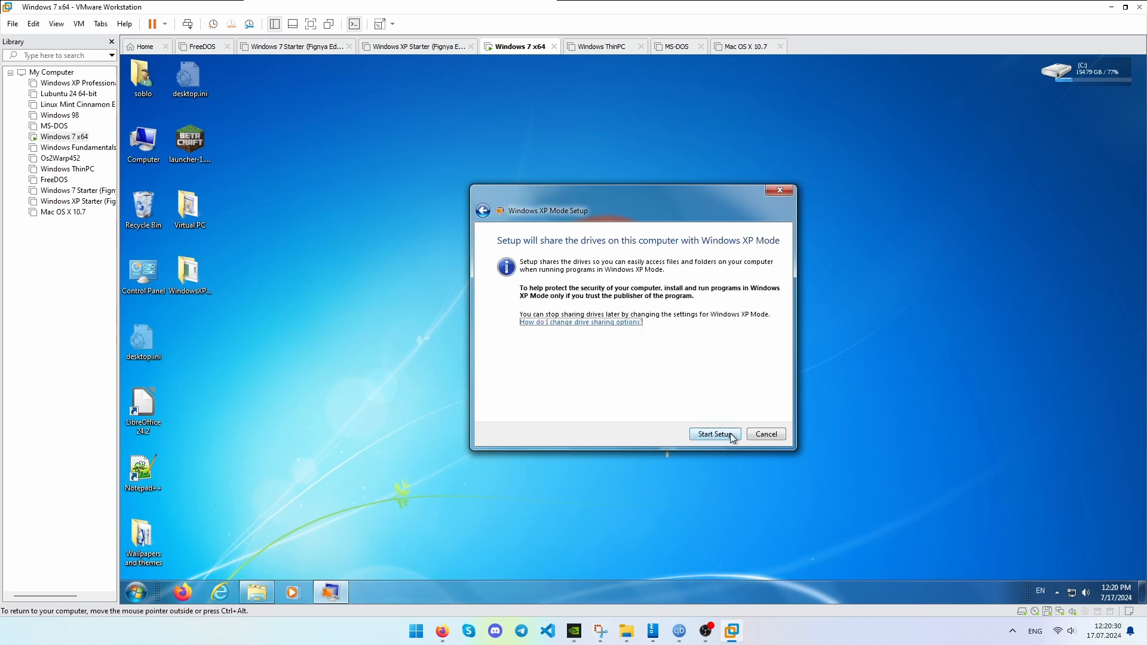
click(715, 438)
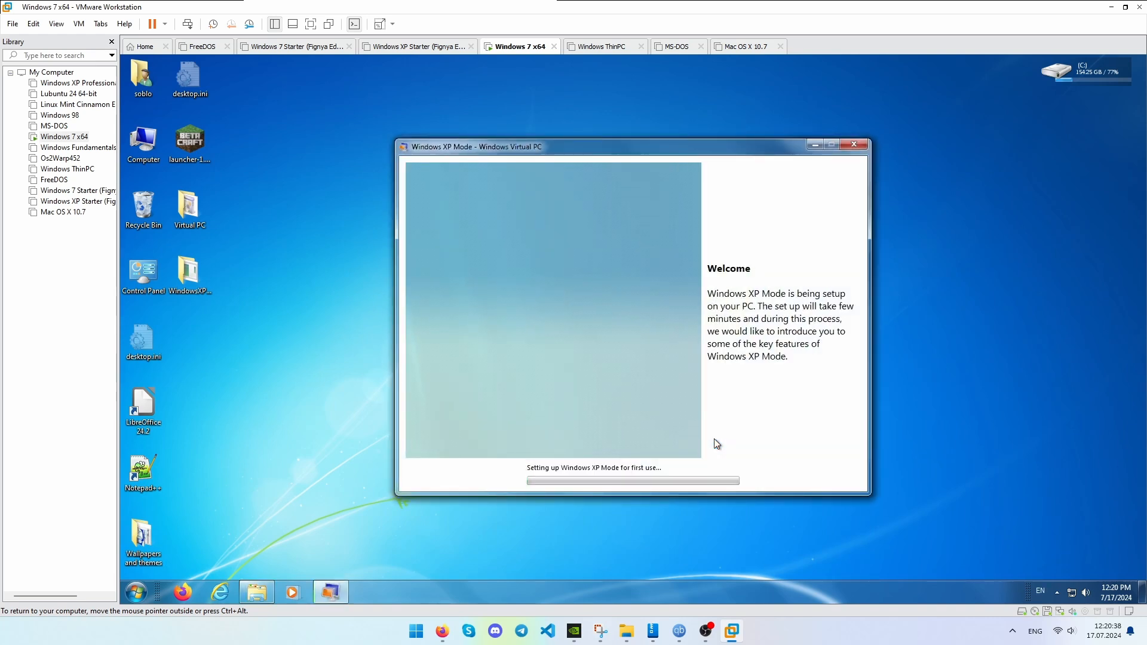
drag(479, 145, 472, 137)
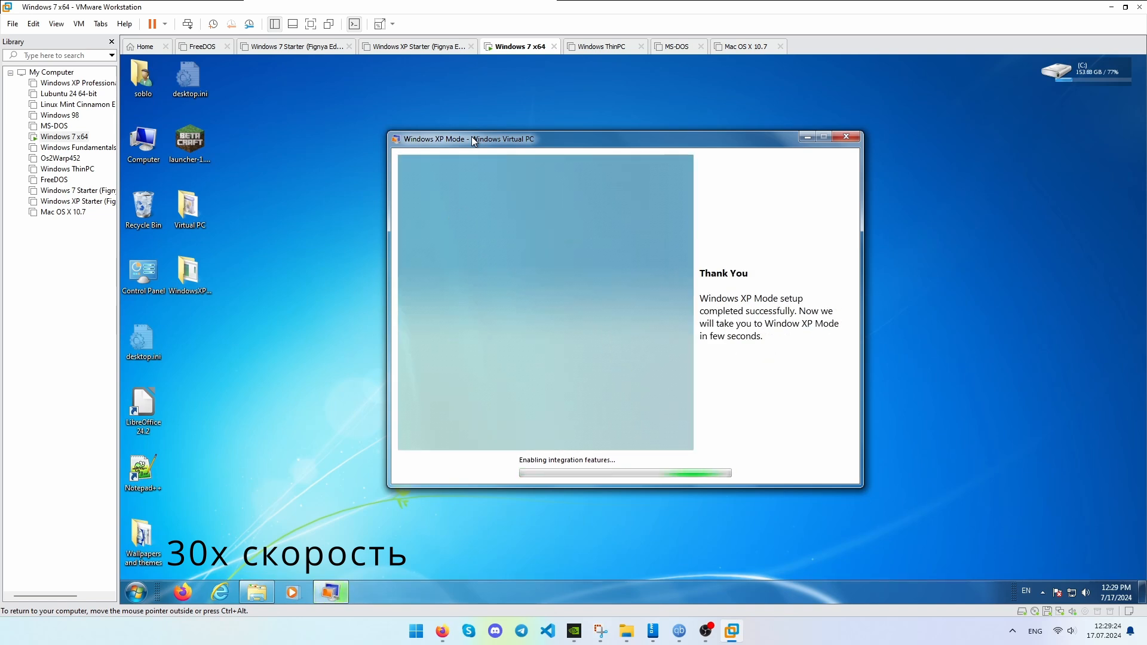
click(680, 340)
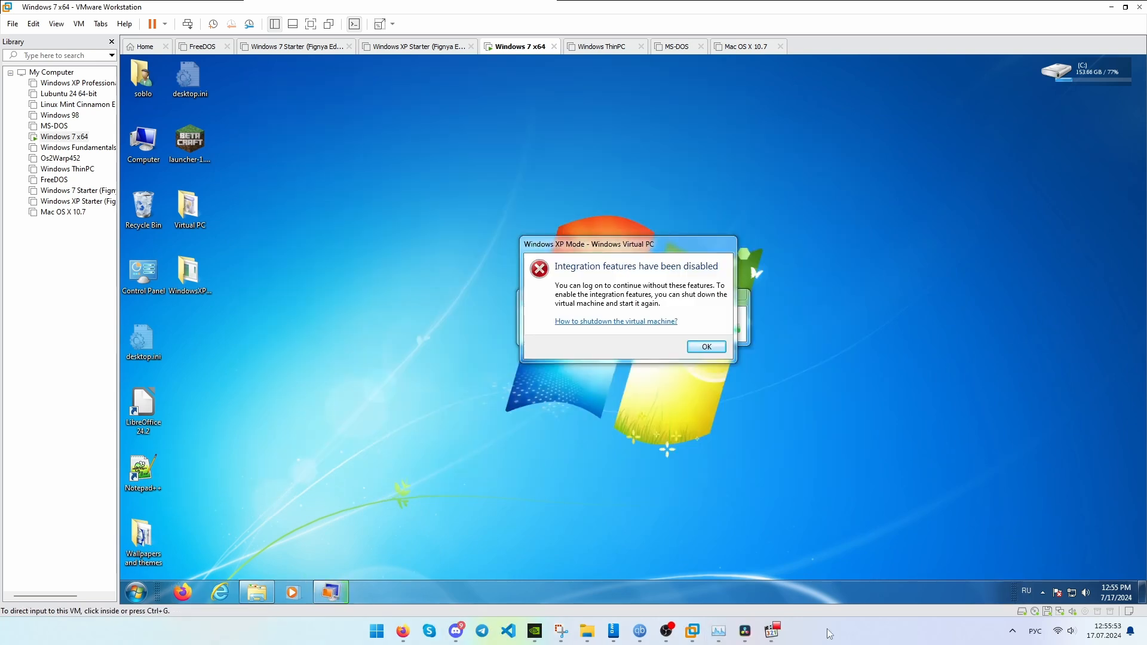
Step: Dismiss the integration features and logon messages and log on to Windows XP as XPMuser with the account password
click(709, 349)
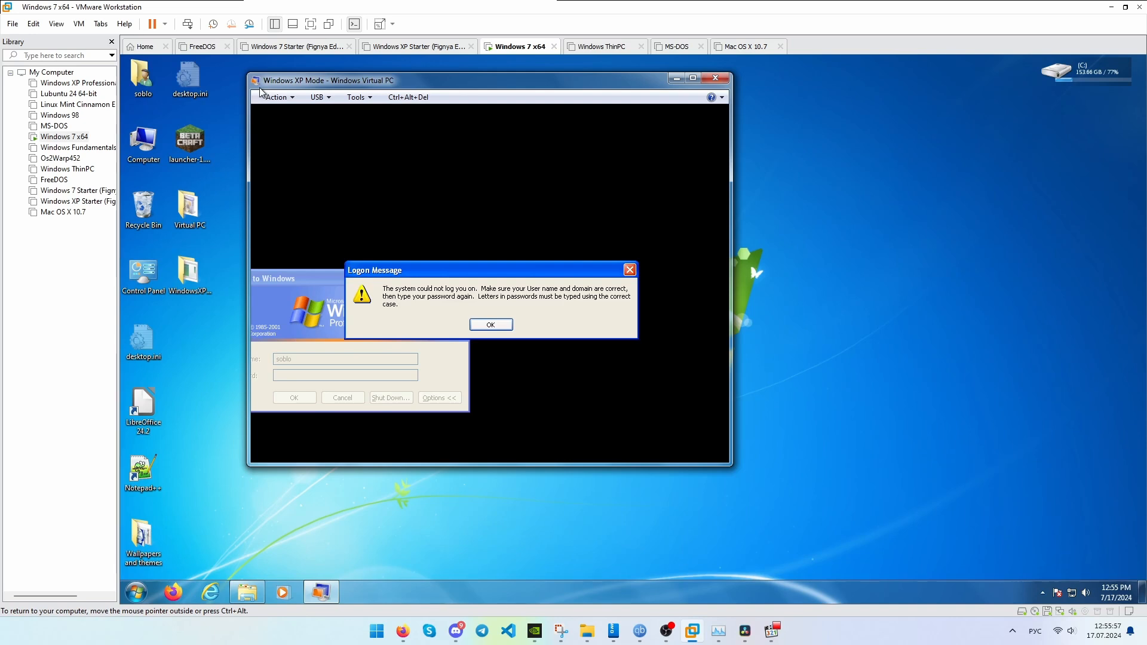
click(490, 325)
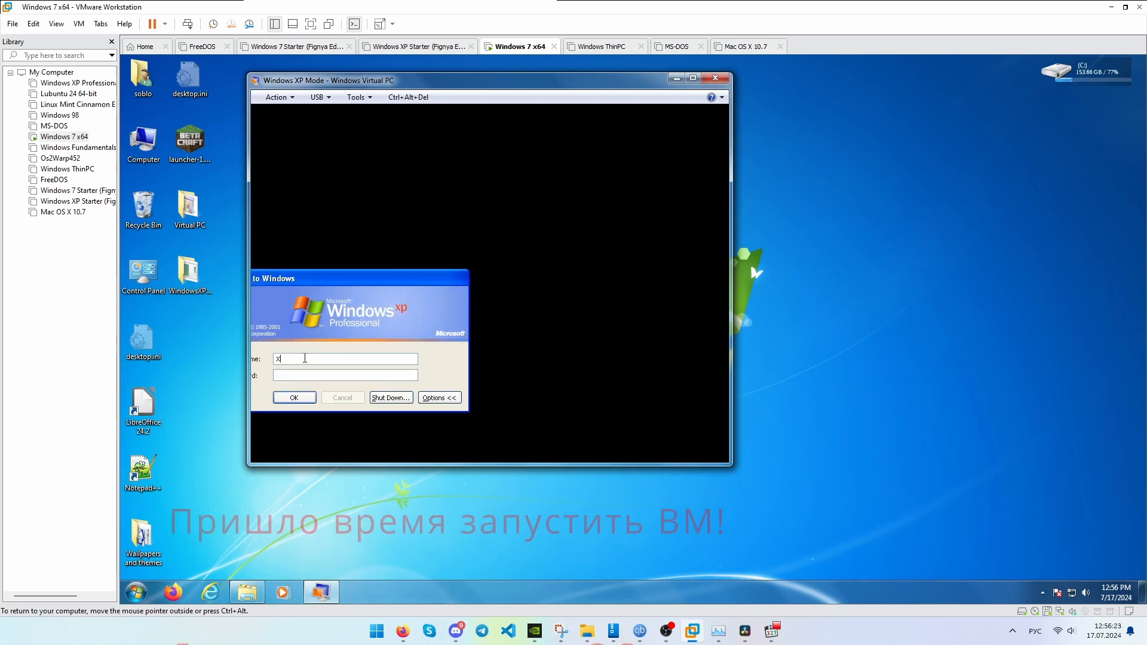
text(Muser)
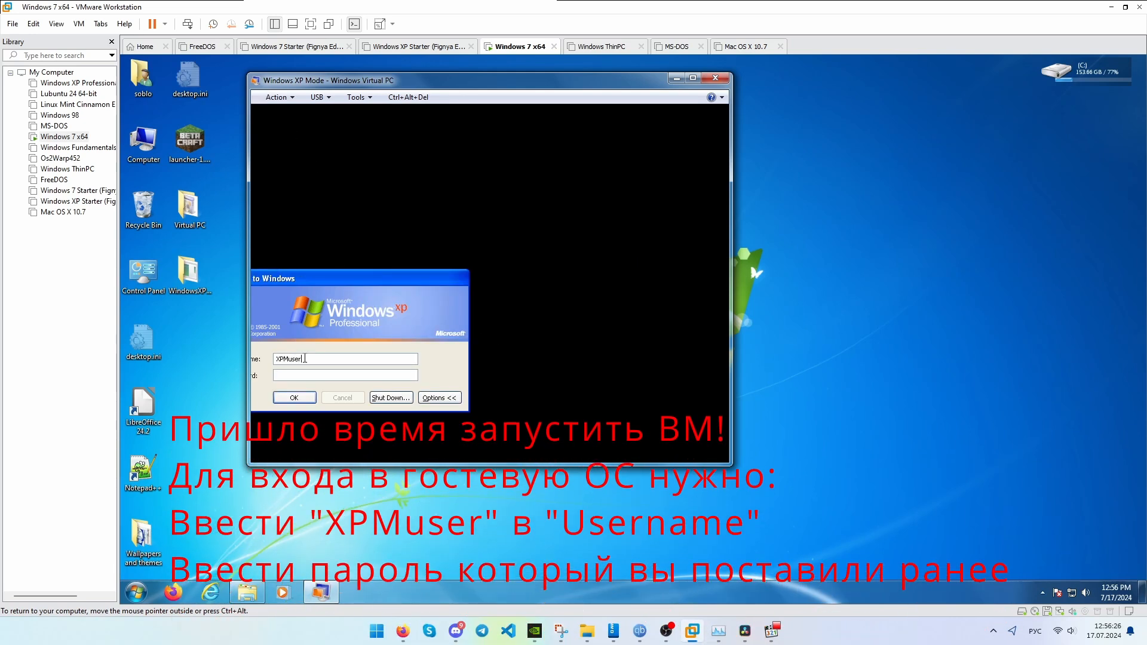
click(299, 375)
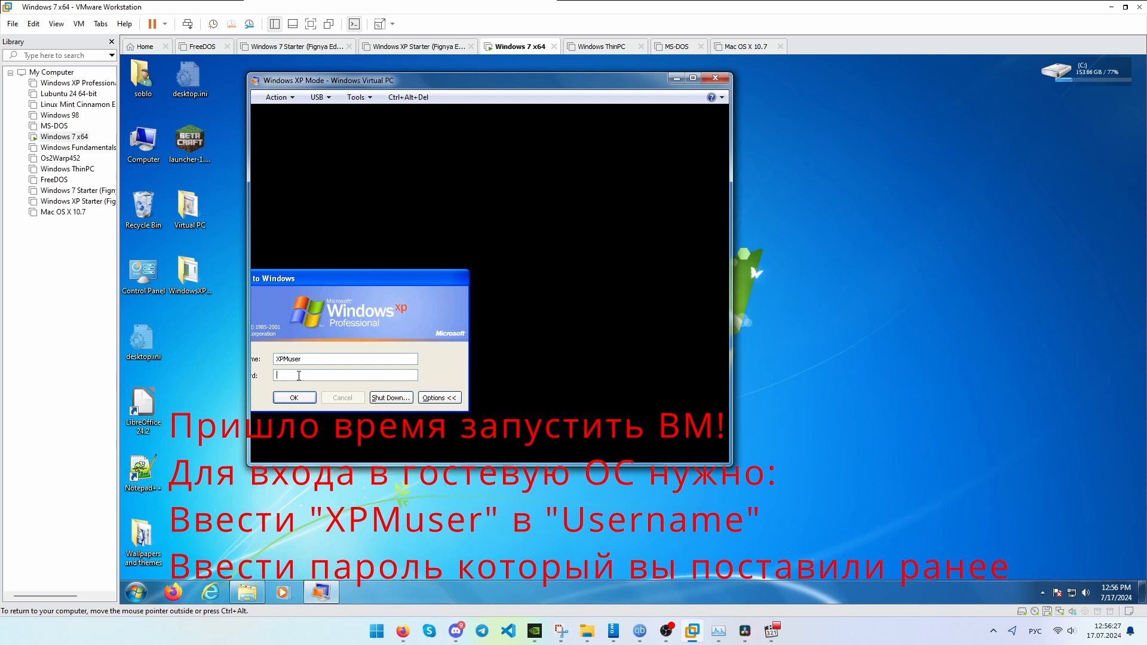
text(••••••)
key(Return)
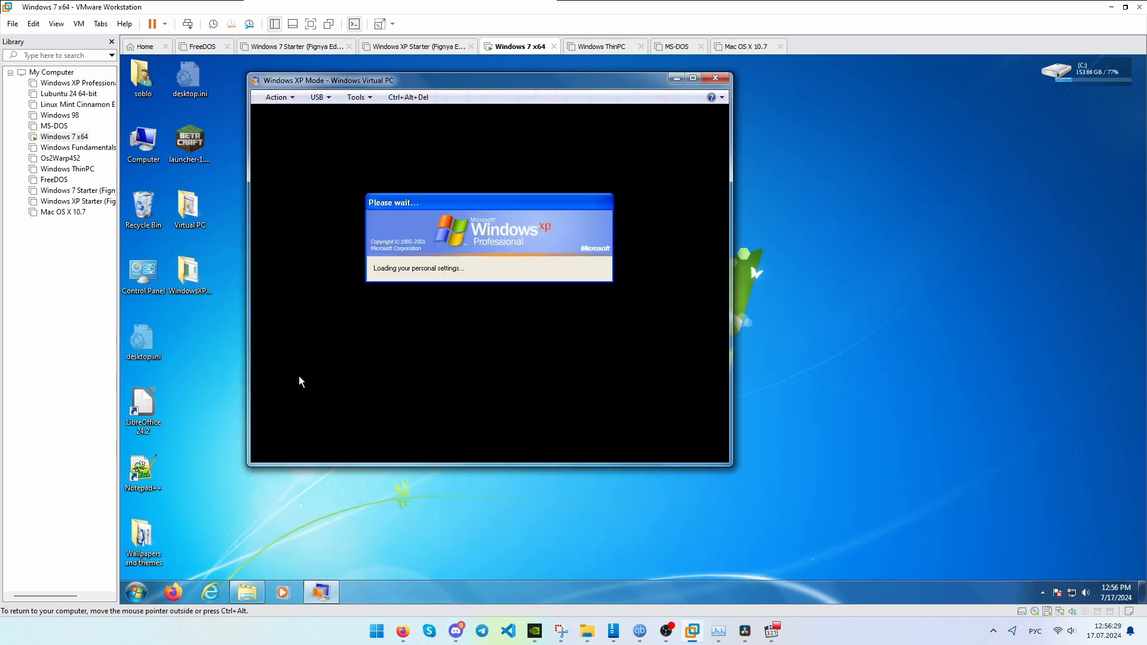
Step: Reposition the Windows XP Mode window on the desktop and enlarge it to nearly the full desktop height
click(693, 78)
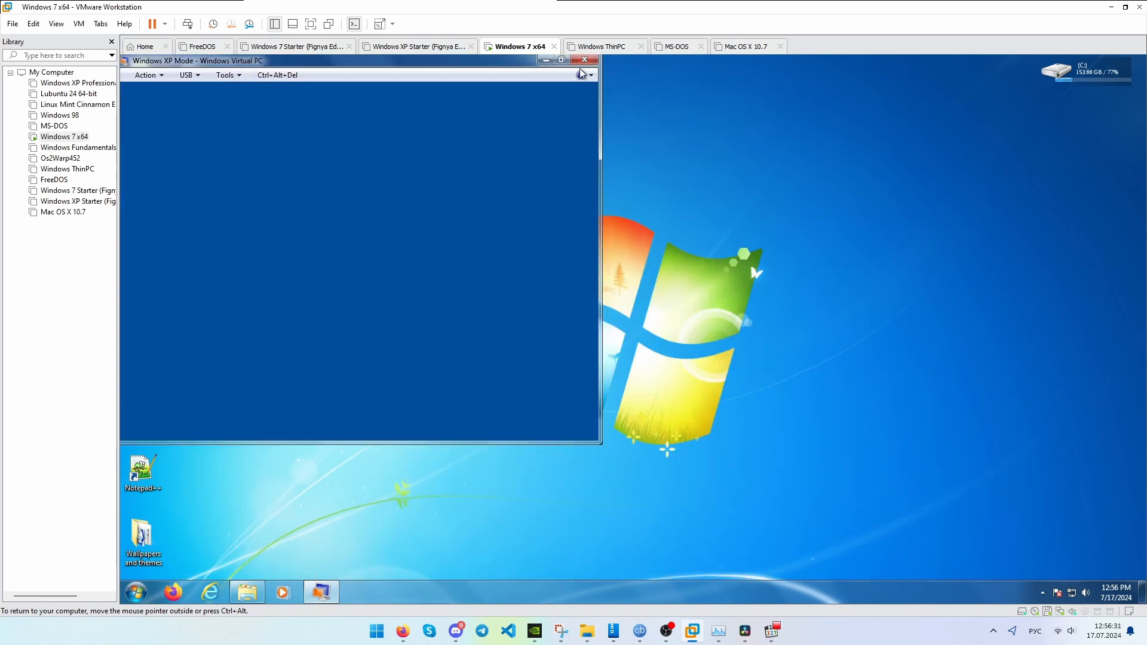
click(692, 78)
drag(495, 82, 611, 95)
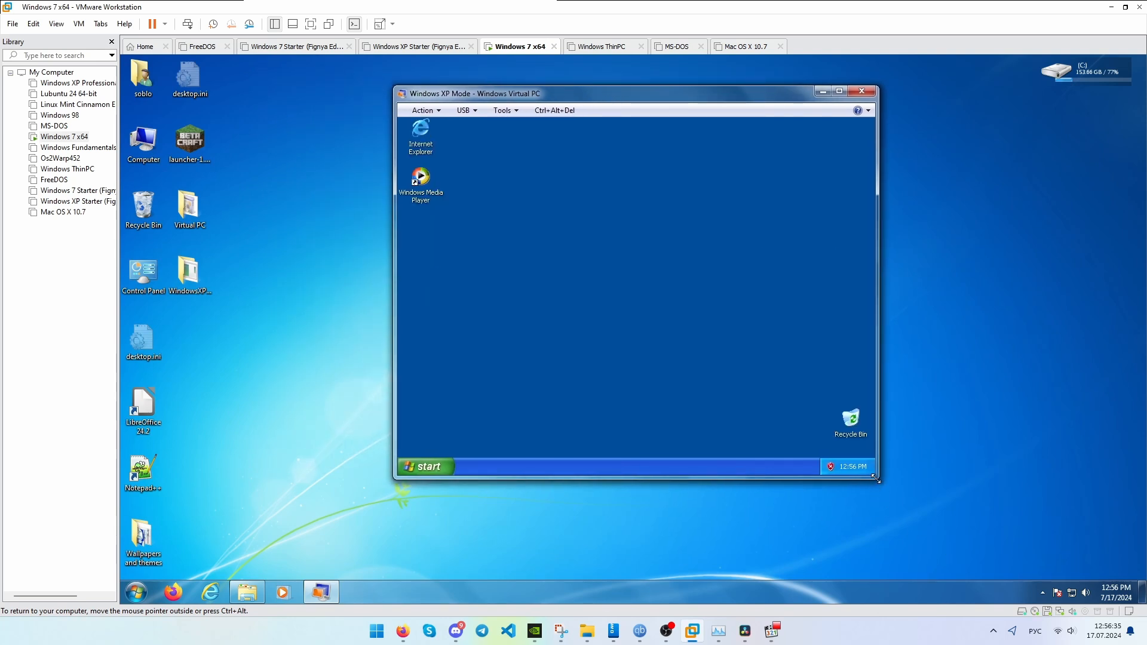
drag(877, 479, 894, 522)
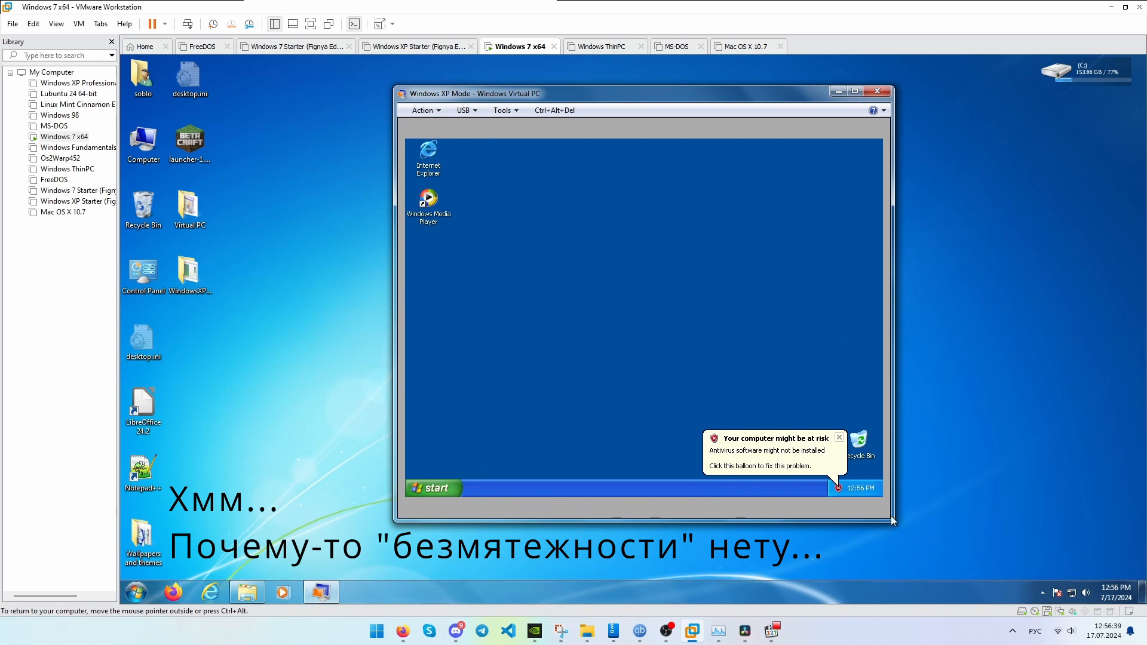
drag(894, 521, 1036, 569)
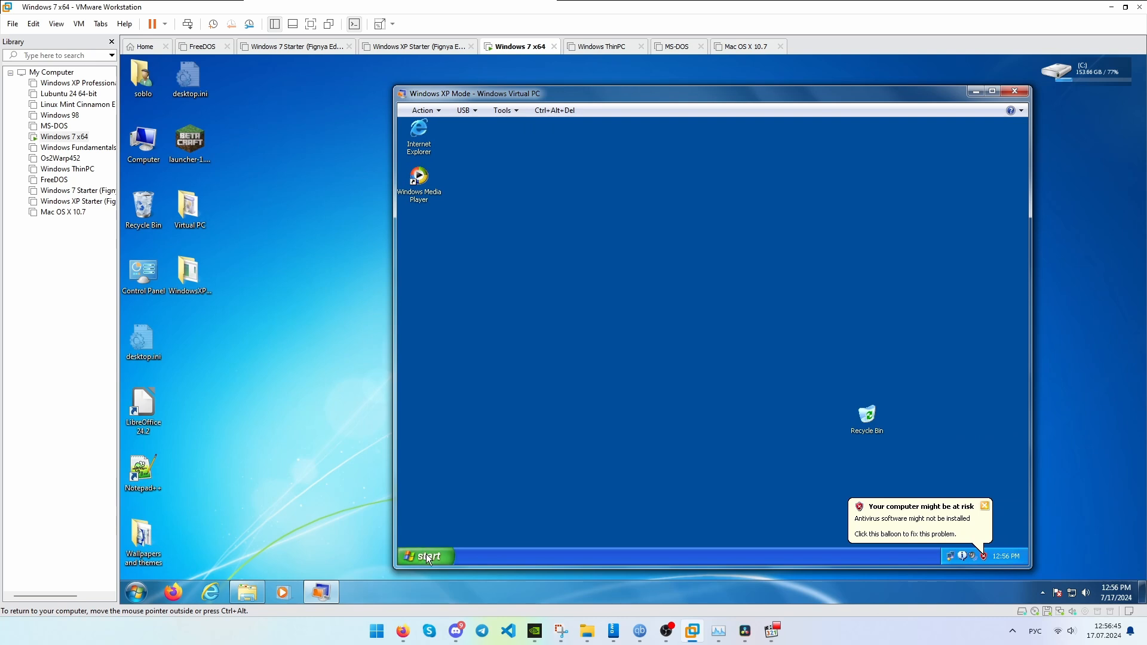
click(428, 556)
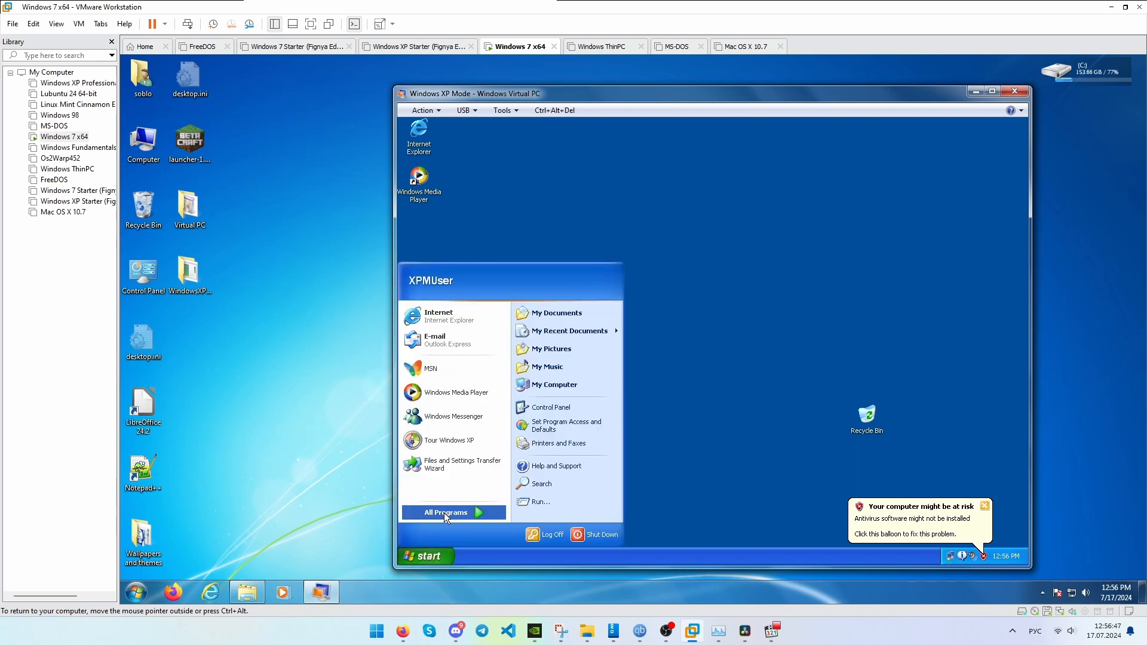
mouse_move(443, 512)
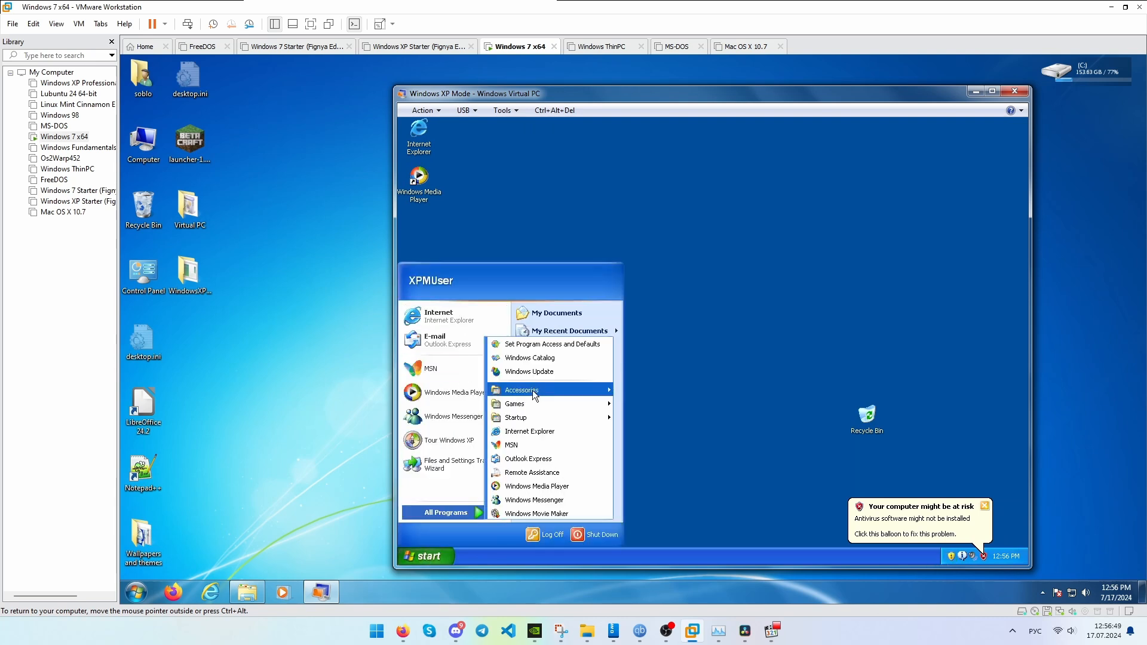
mouse_move(532, 390)
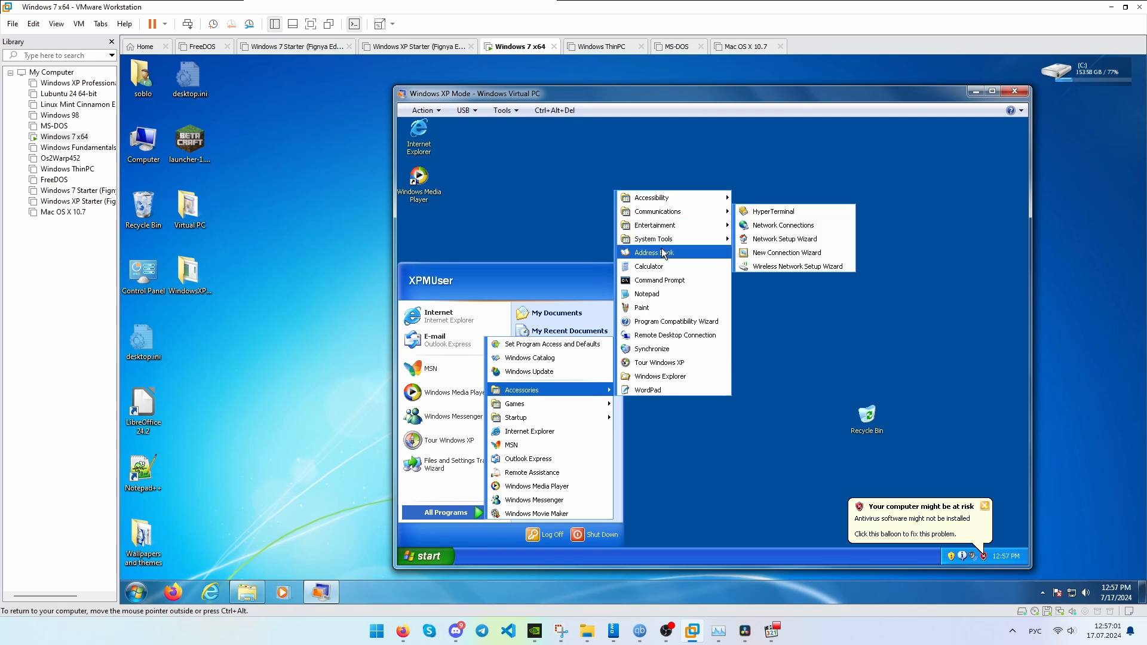
mouse_move(671, 243)
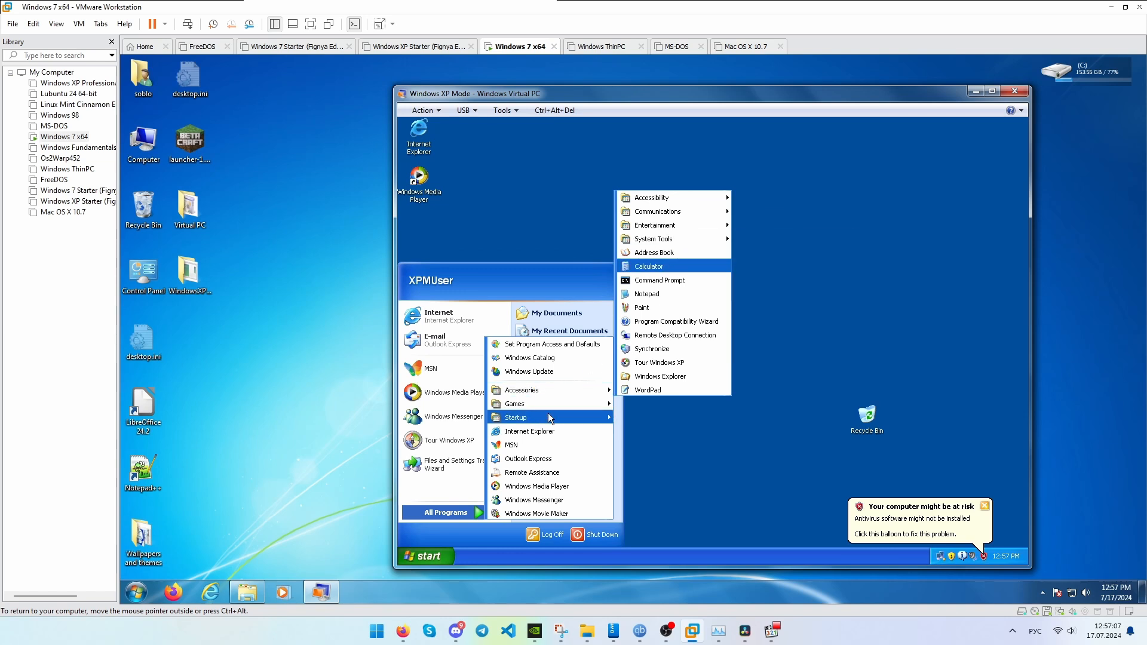
click(751, 464)
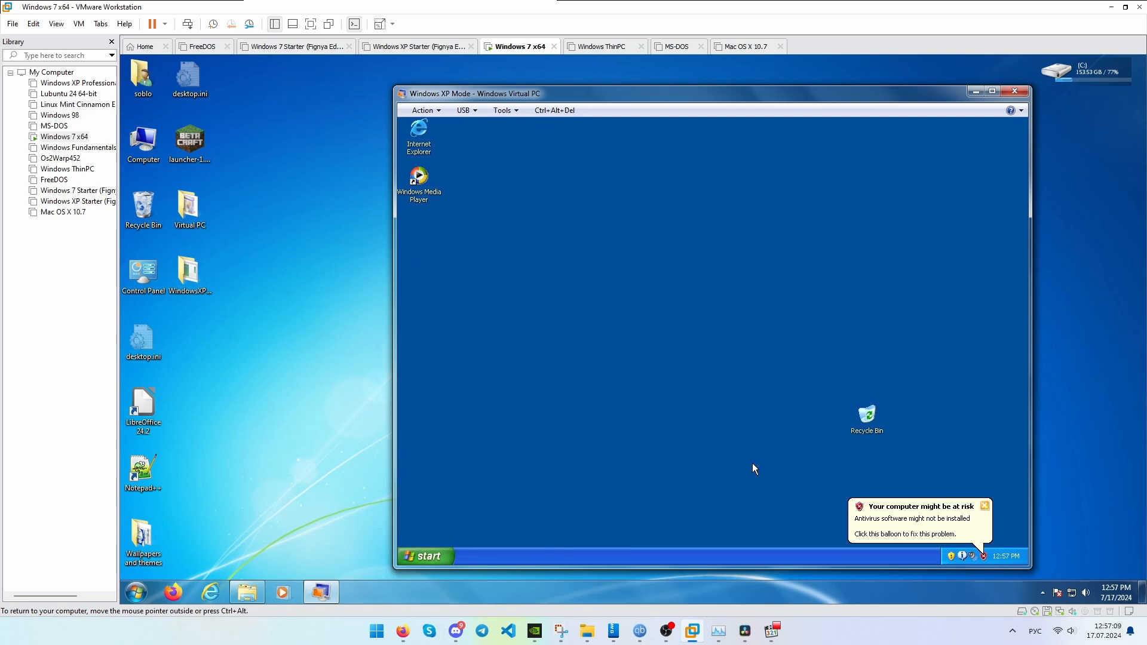
Step: Run winver inside the Windows XP guest and move the About Windows dialog toward the right side of its desktop
key(super+r)
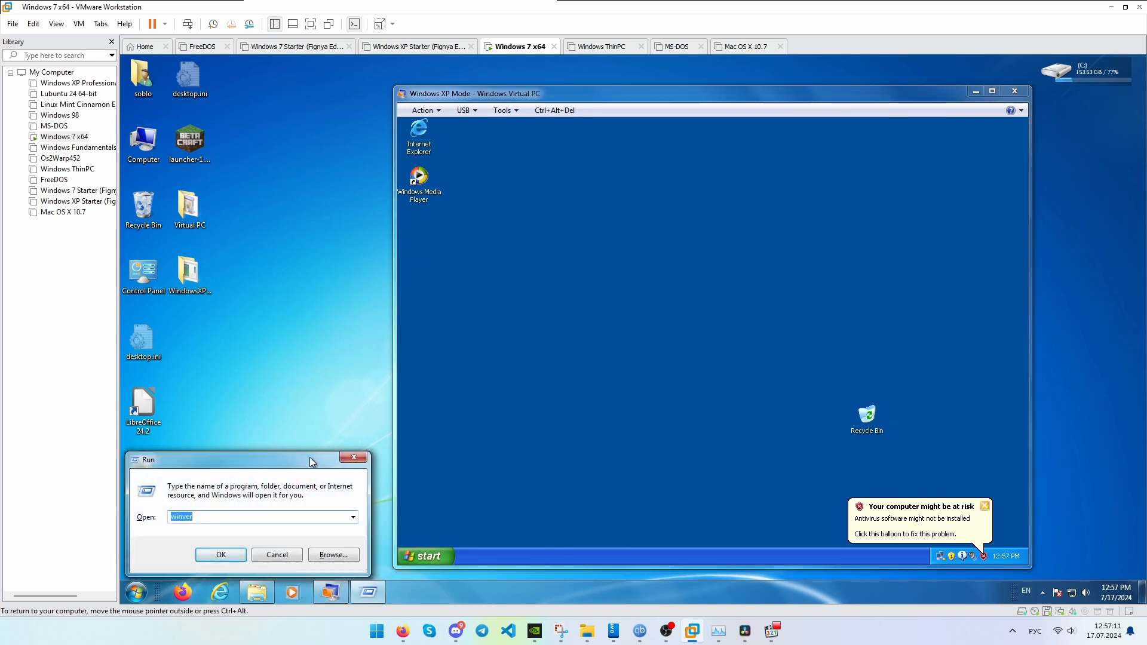
click(353, 457)
click(442, 554)
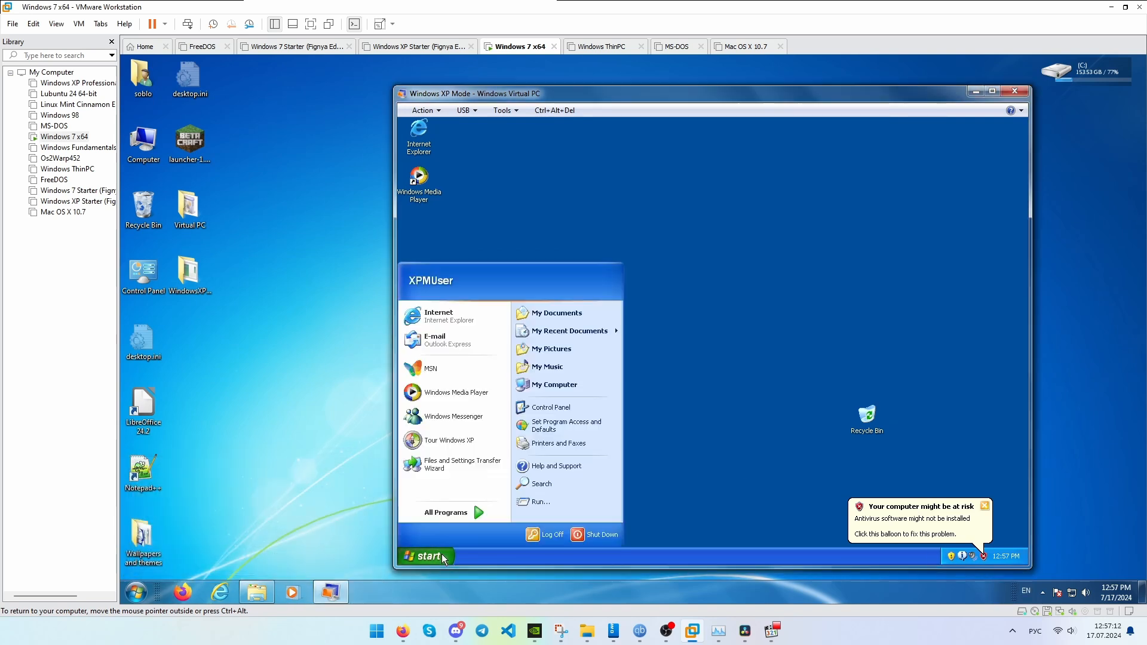
click(522, 506)
text(win)
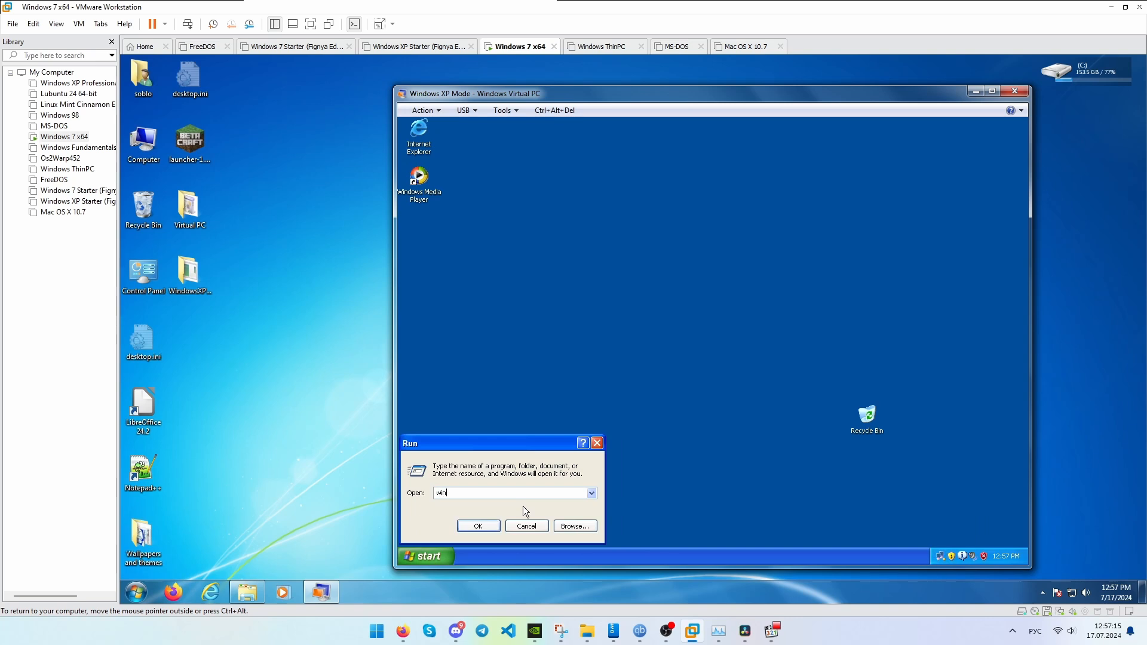
text(ver)
key(Return)
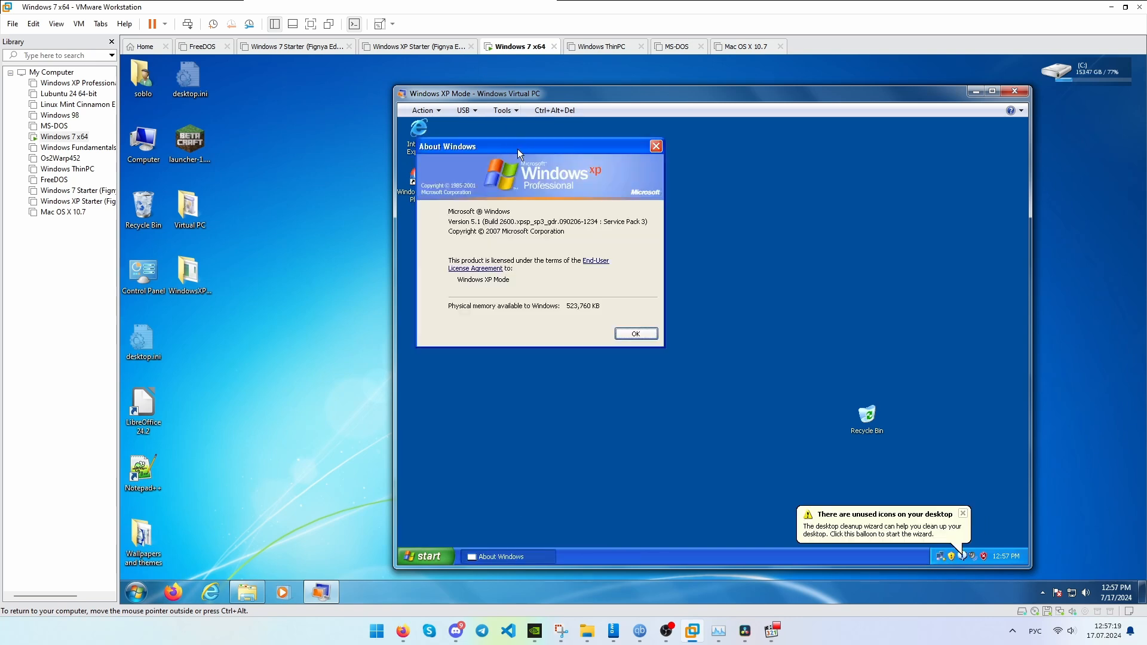
drag(517, 149, 763, 151)
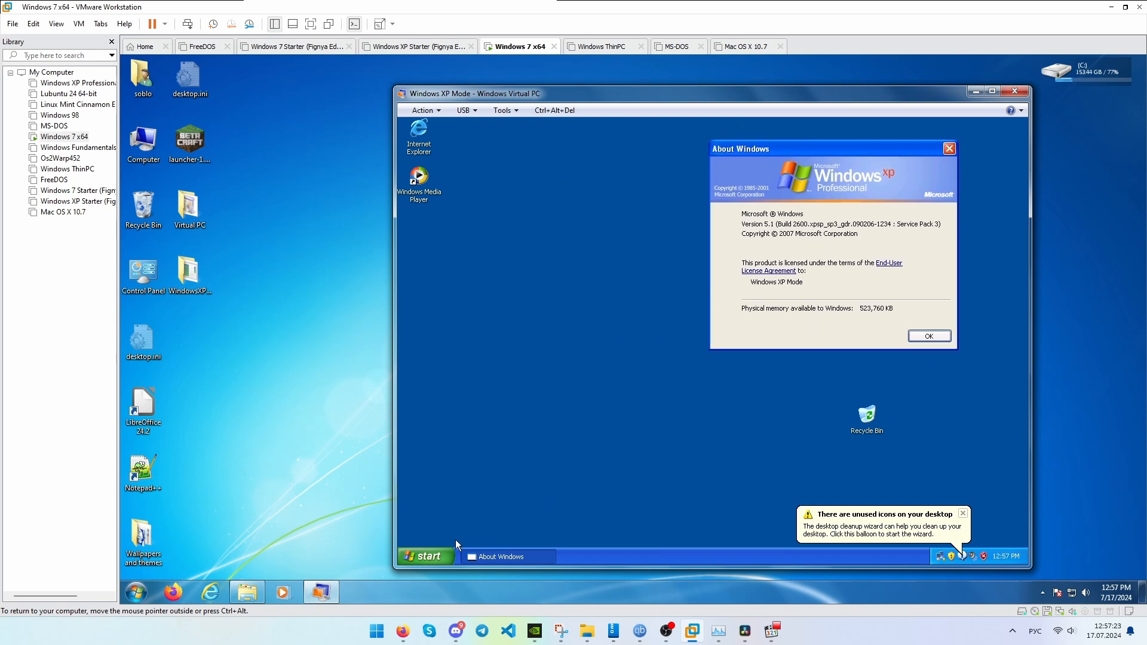
Step: Run taskmgr in the Windows XP guest, view its processes and performance, and close Task Manager and the About Windows dialog
click(441, 556)
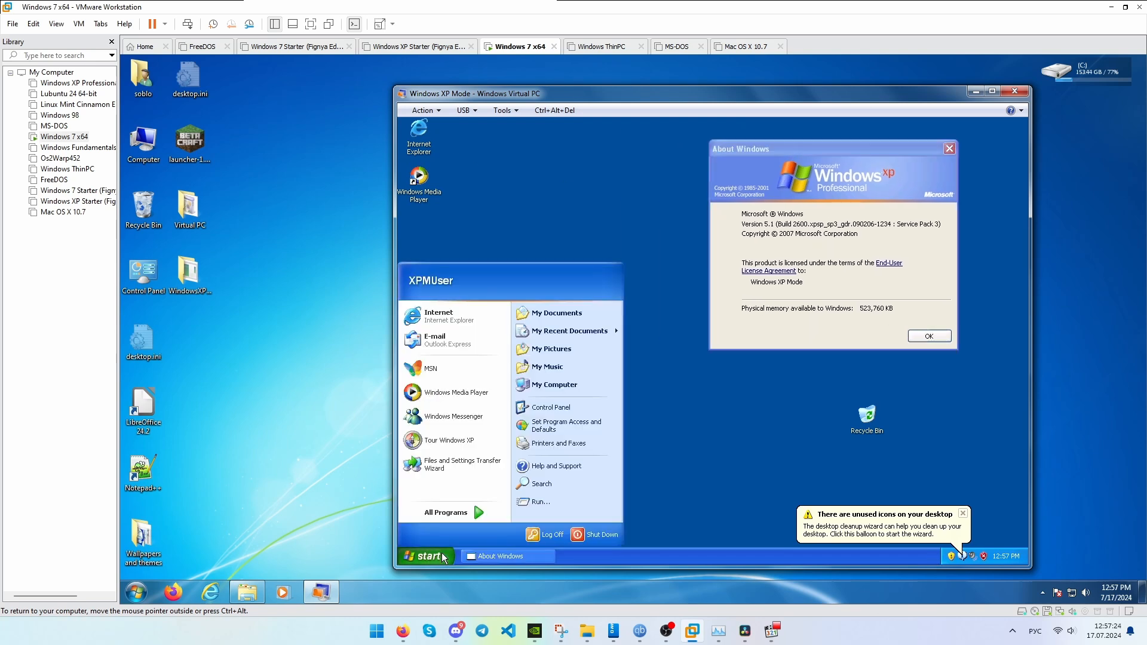
click(536, 503)
text(taskmgr)
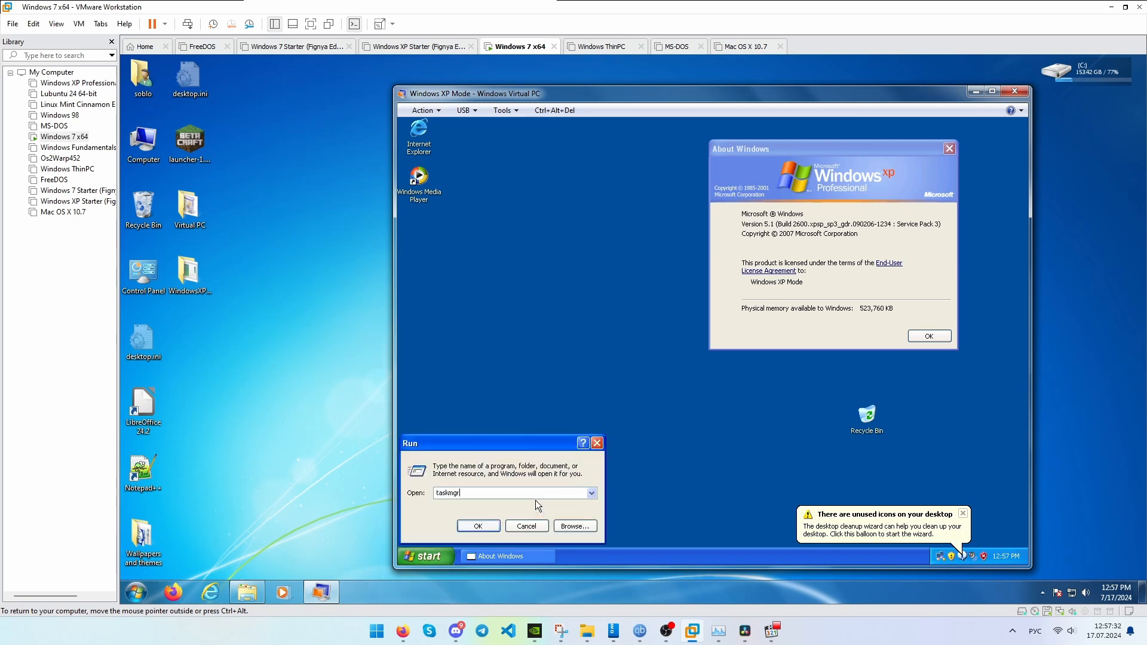
key(Return)
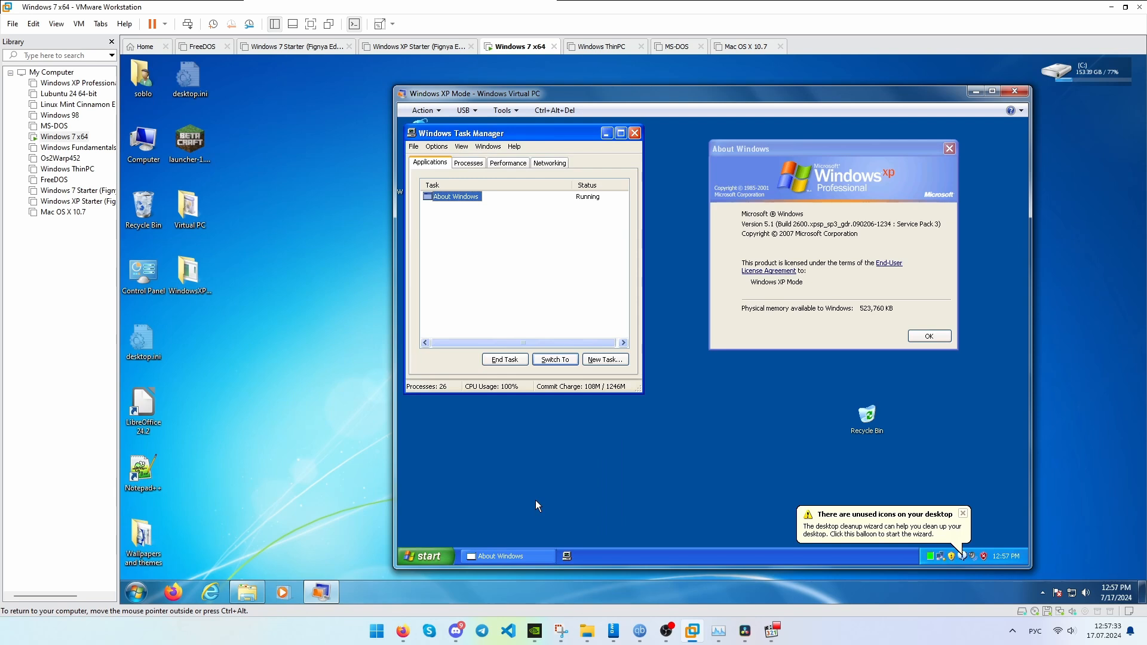
click(478, 164)
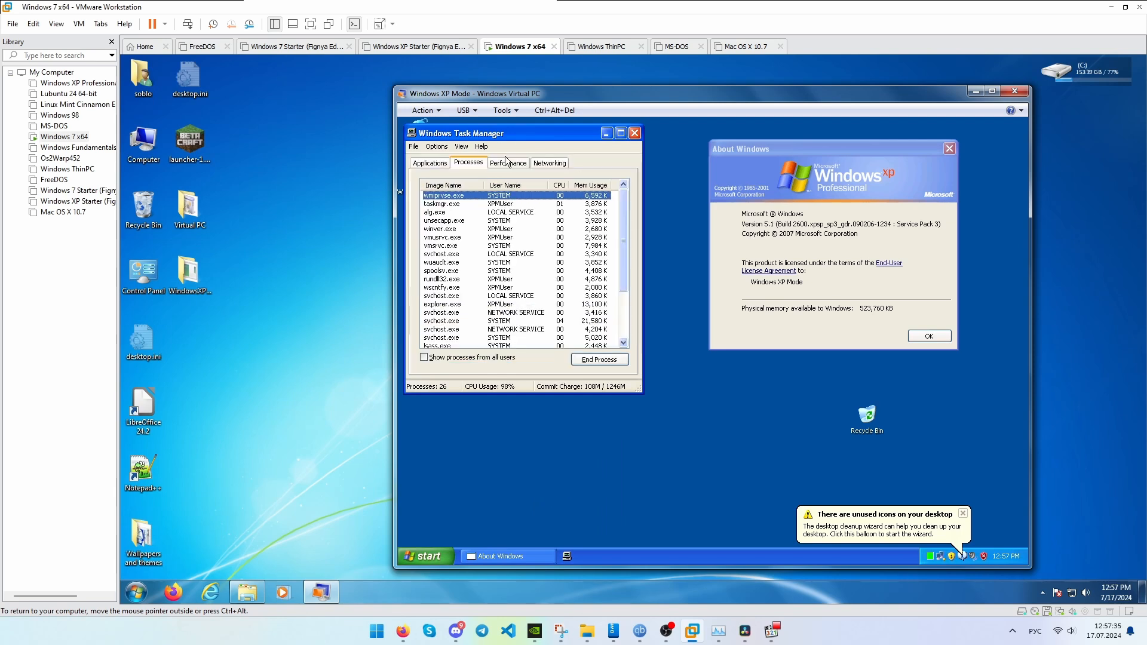
click(511, 164)
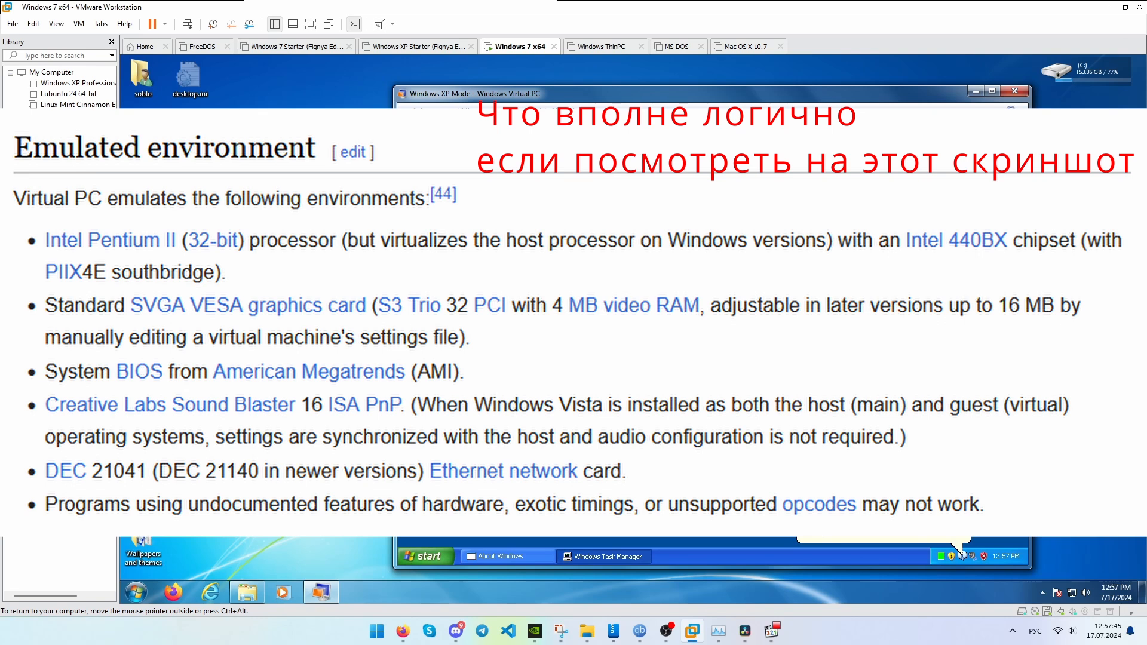
click(610, 140)
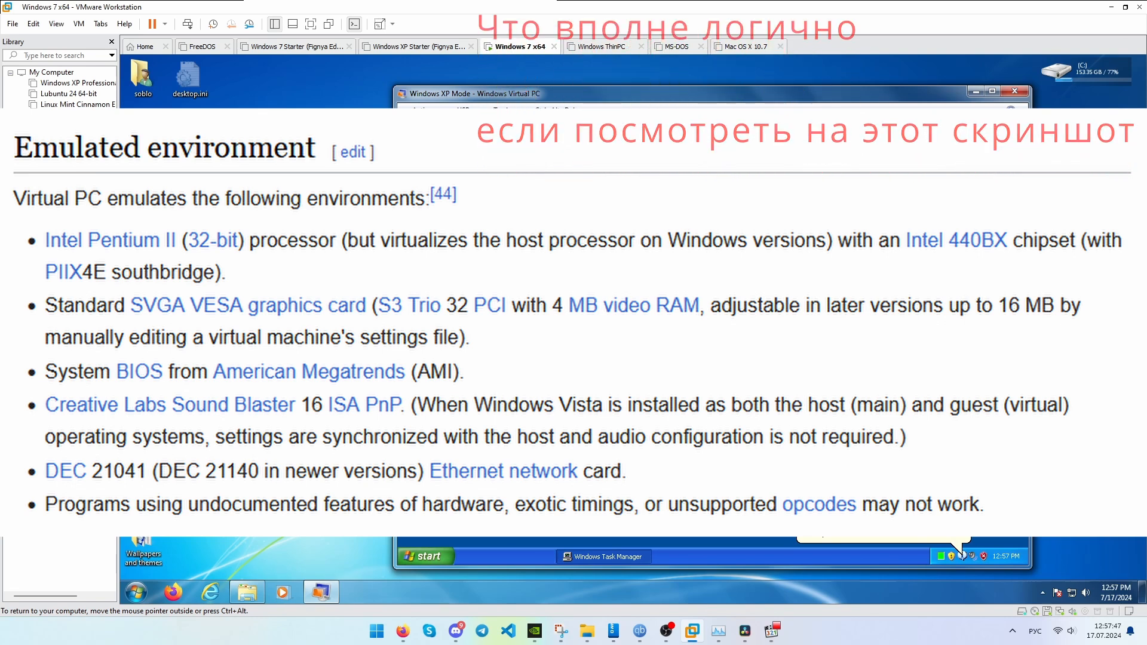
click(634, 133)
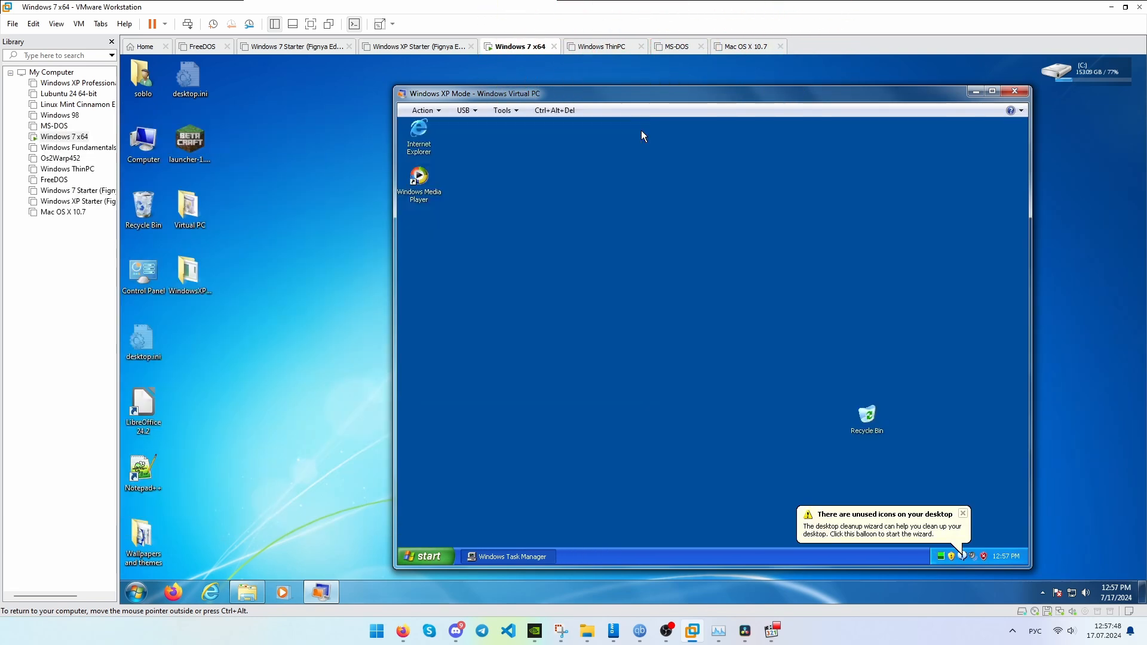
Step: Launch Internet Explorer in the guest, try to load old-dso.ru, and enlarge the Windows XP Mode window across the desktop
double_click(428, 141)
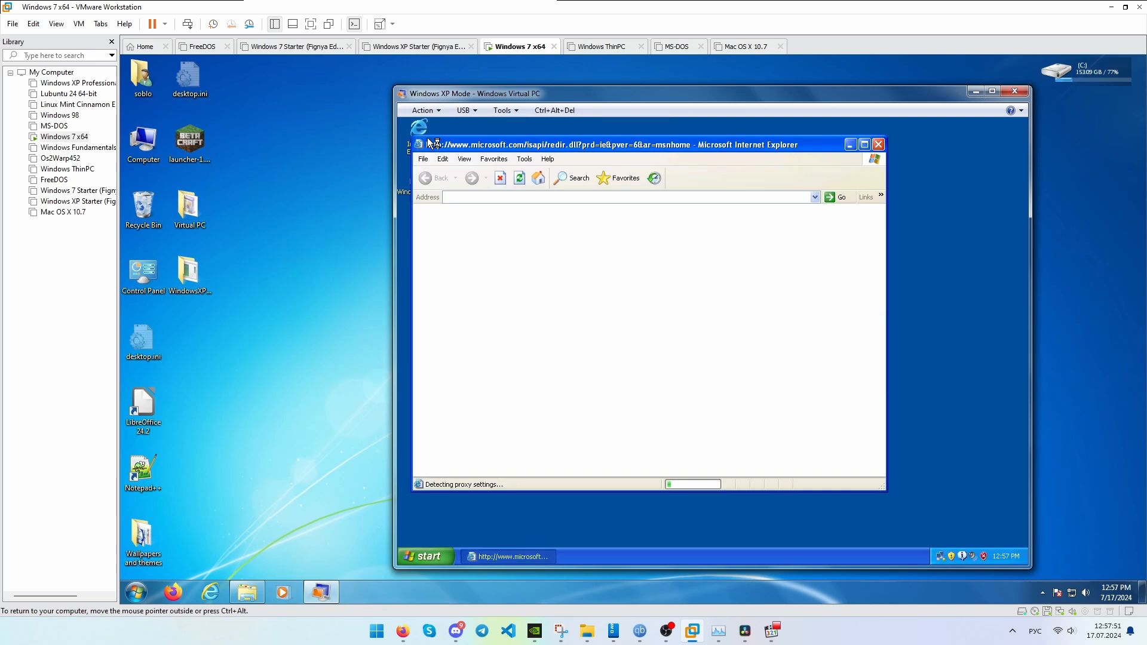
click(477, 195)
text(old-dso)
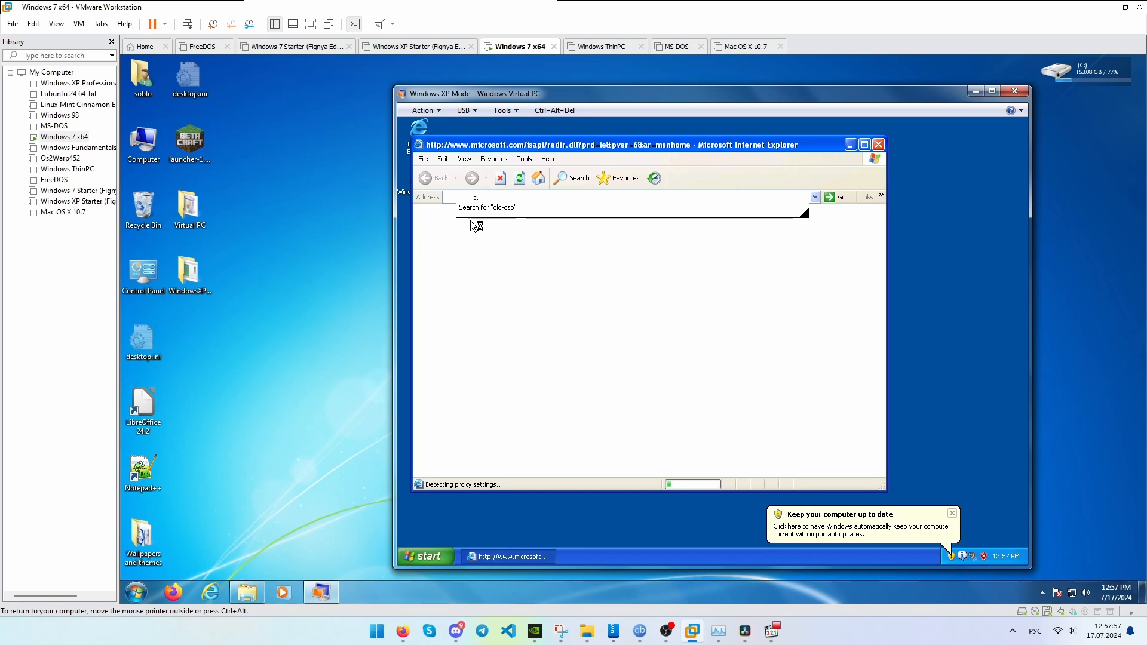
text(.ru)
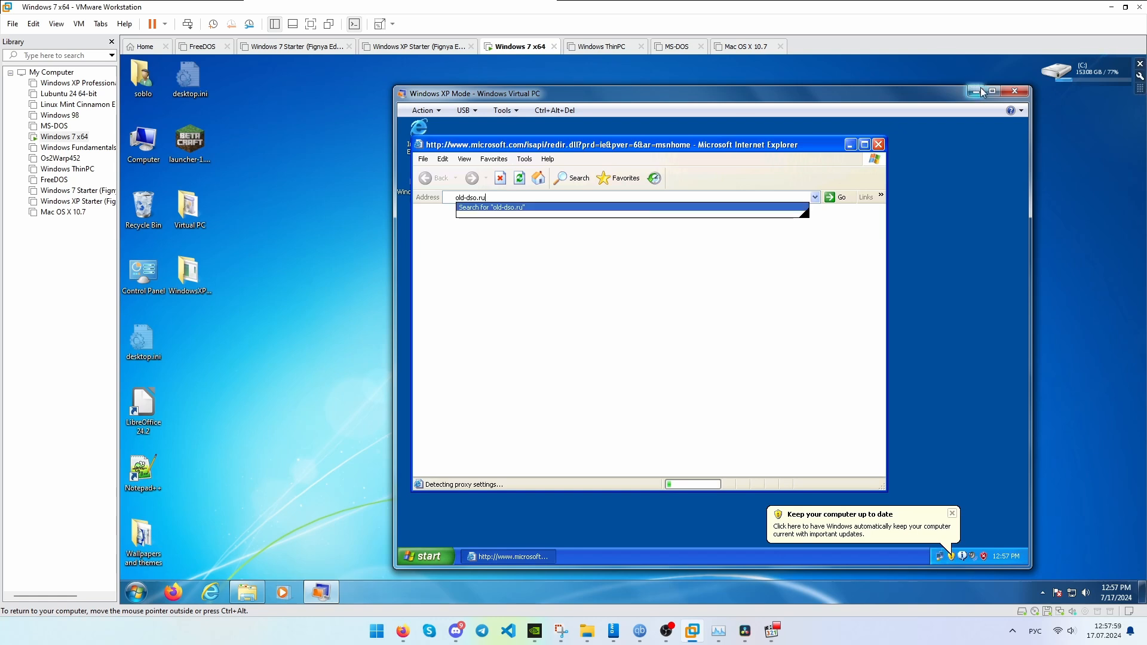
drag(391, 84, 127, 70)
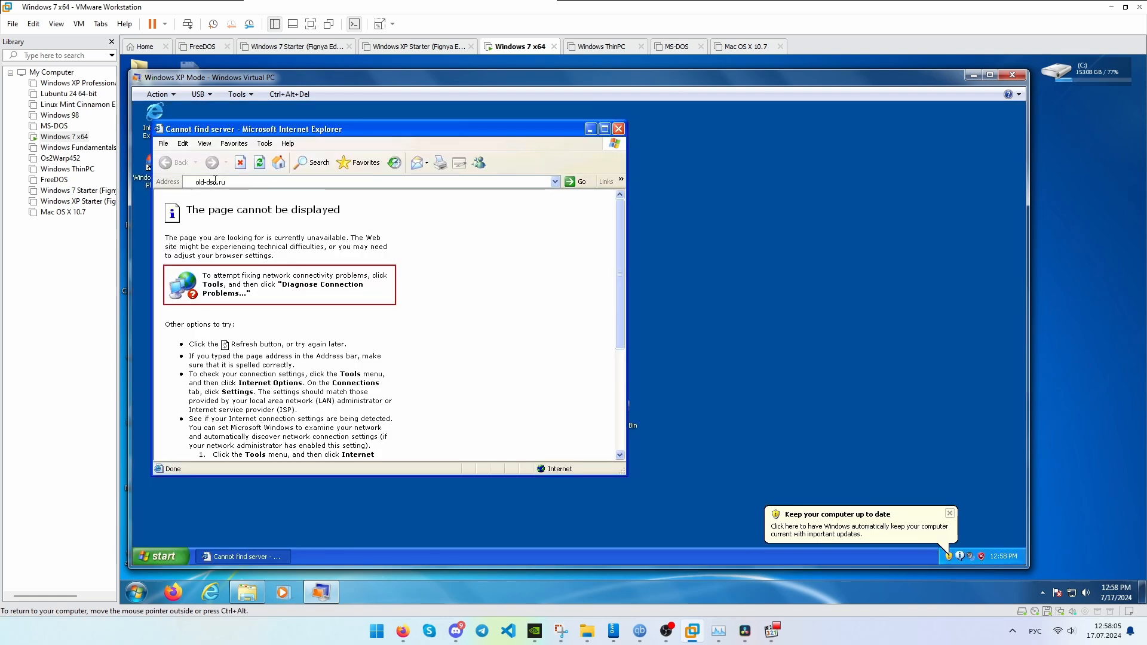
Step: Correct the web address to old-dos.ru, try to load it, and dismiss the search page error
text(o)
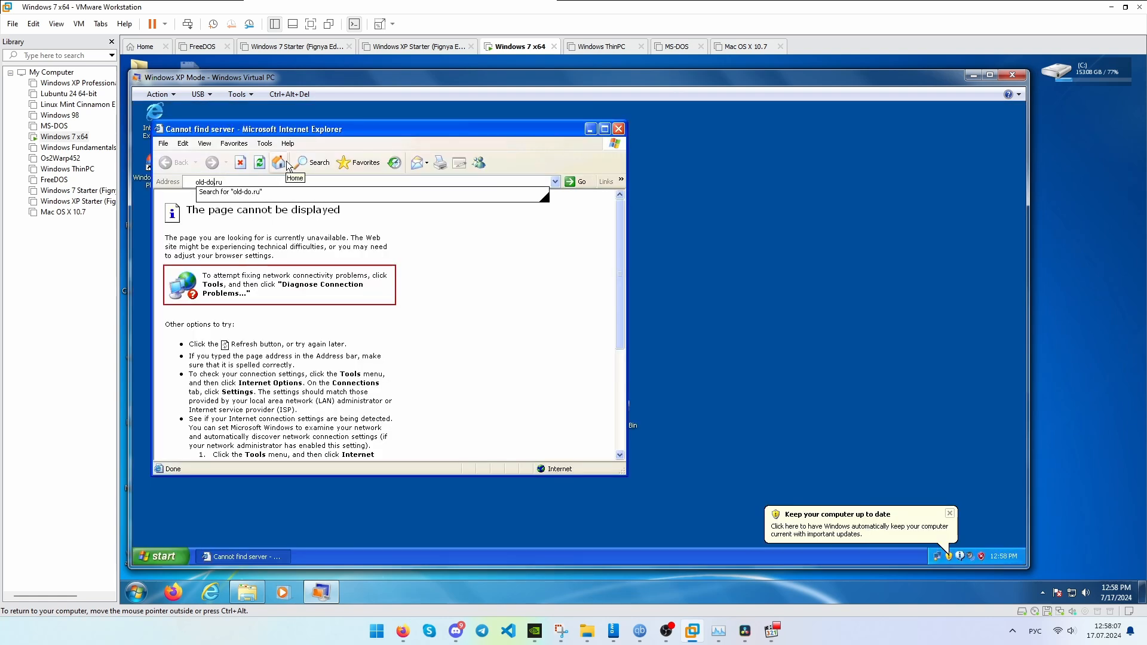
key(Return)
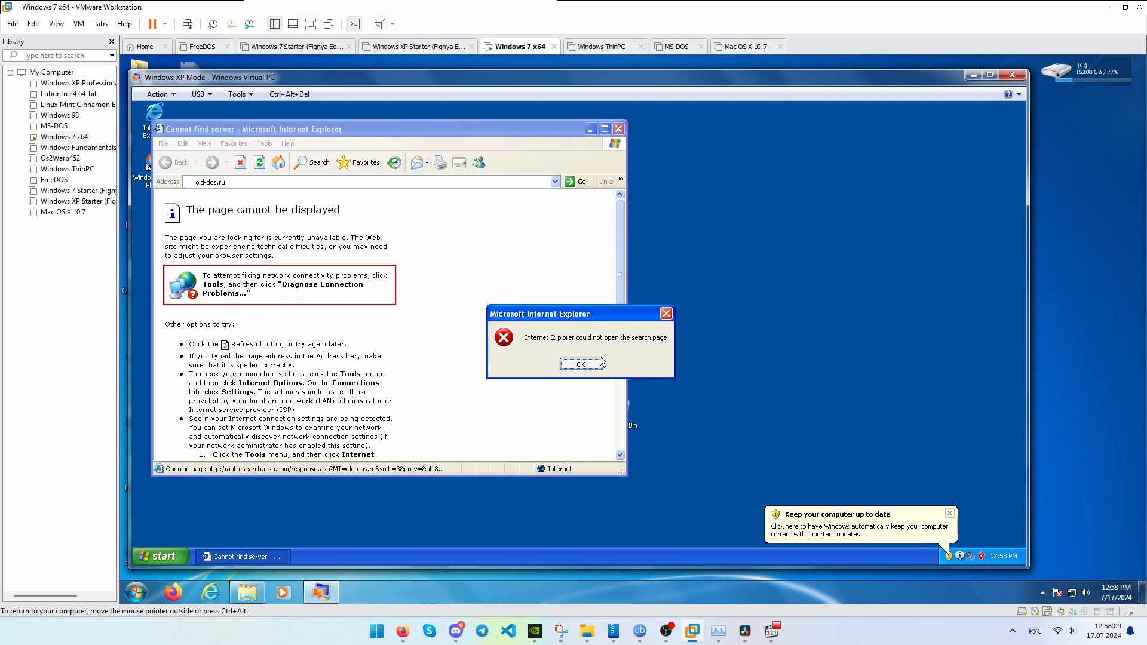
click(579, 364)
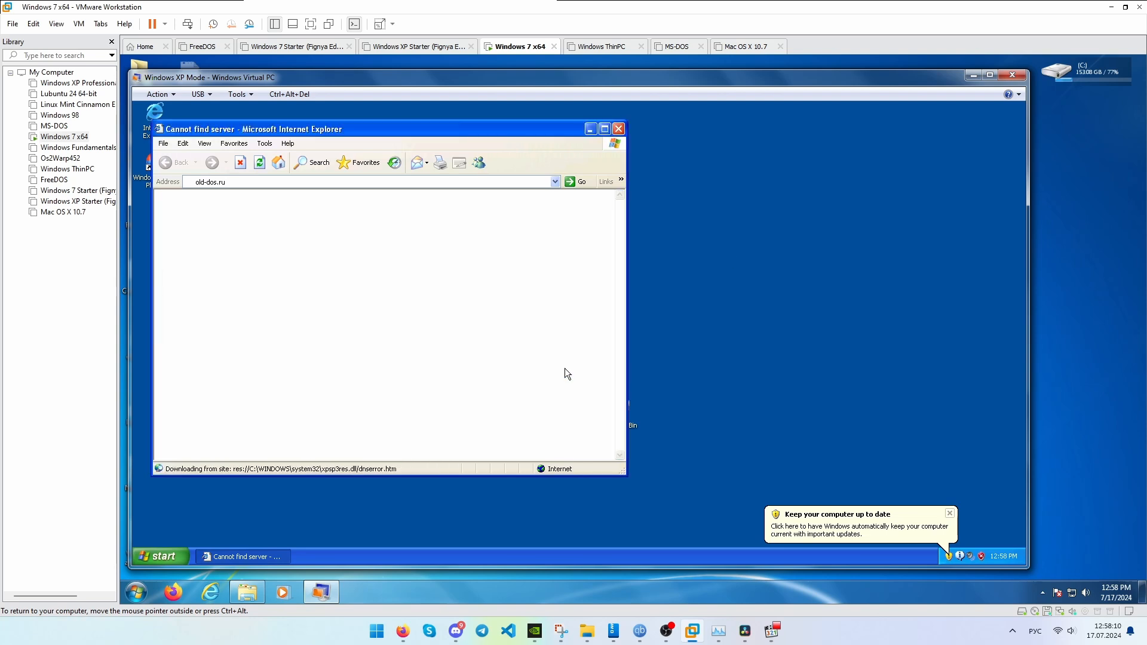
Step: Switch the Windows XP Mode window to full screen and close Internet Explorer
click(992, 76)
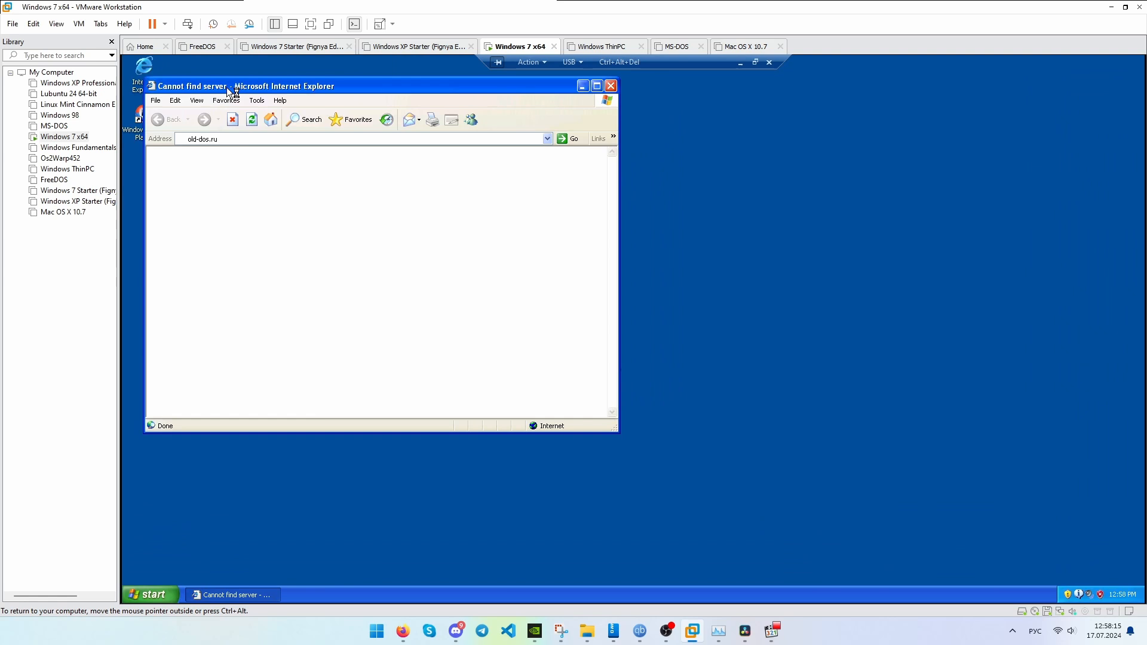
drag(258, 87, 633, 207)
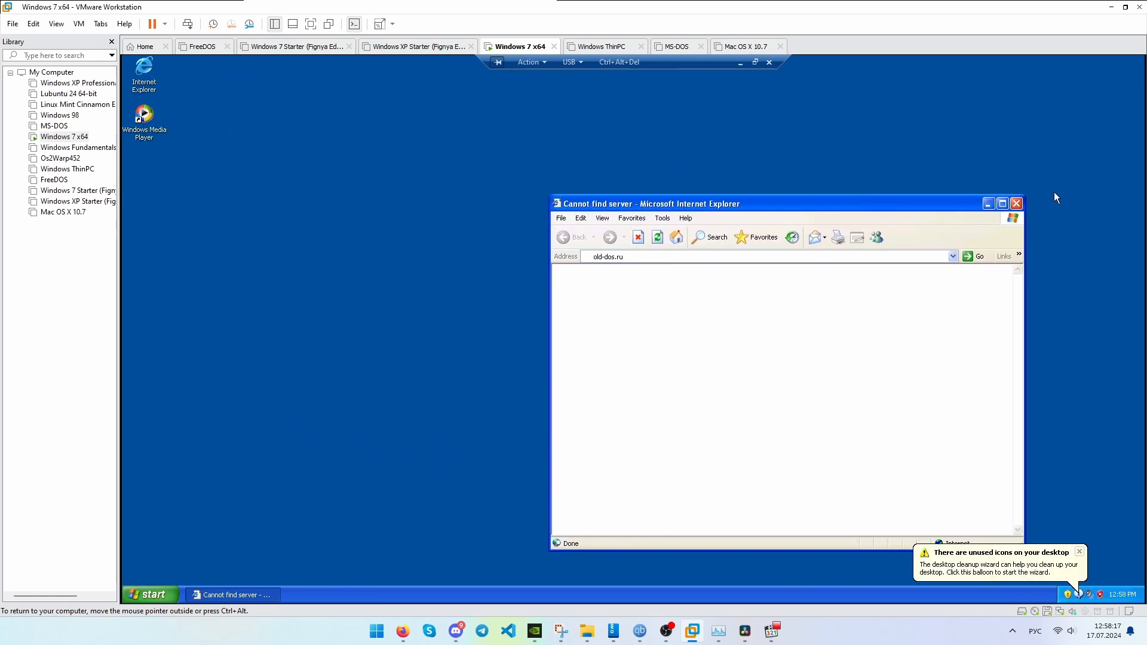
click(1016, 204)
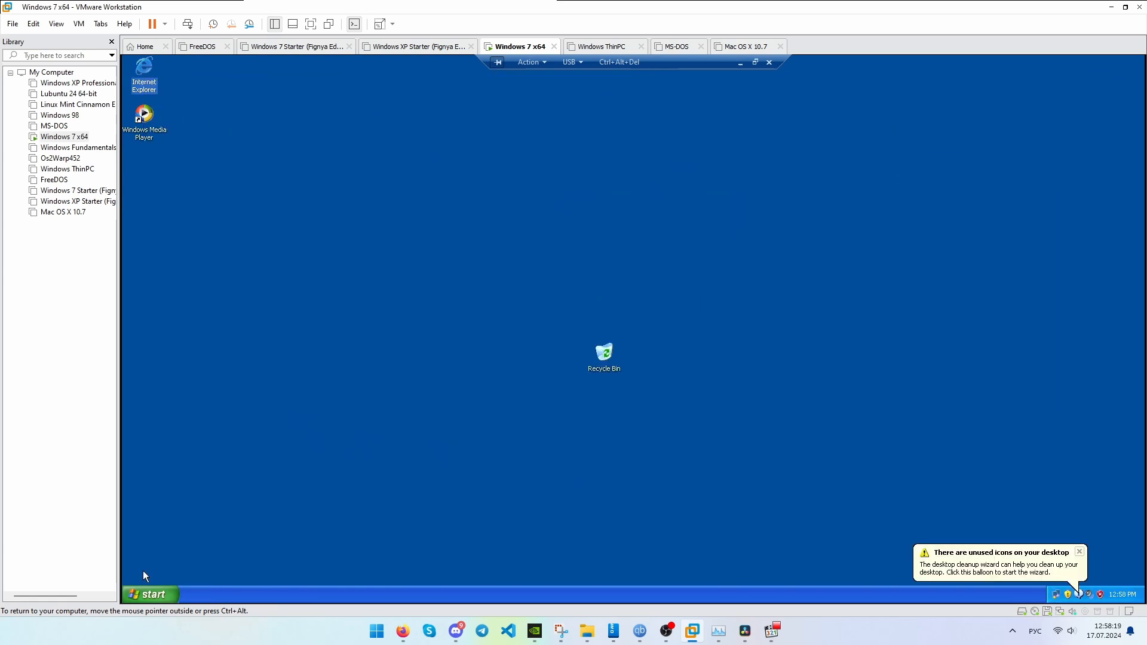
Step: Launch Paint from the Windows XP accessories and maximize its window
click(168, 593)
mouse_move(162, 550)
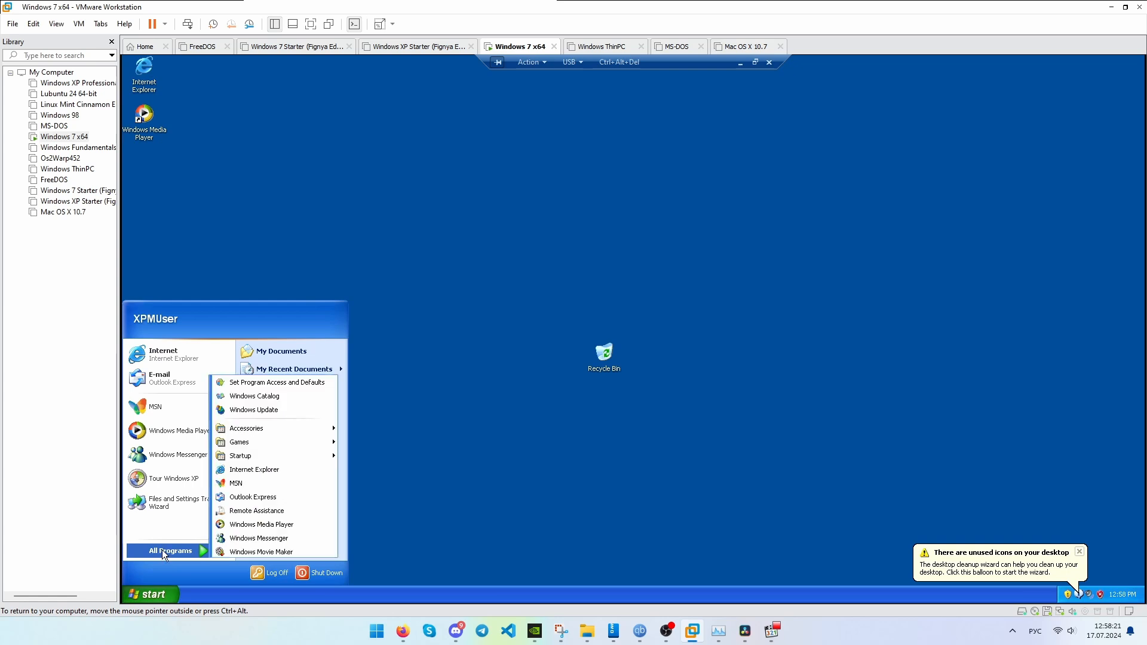
mouse_move(256, 430)
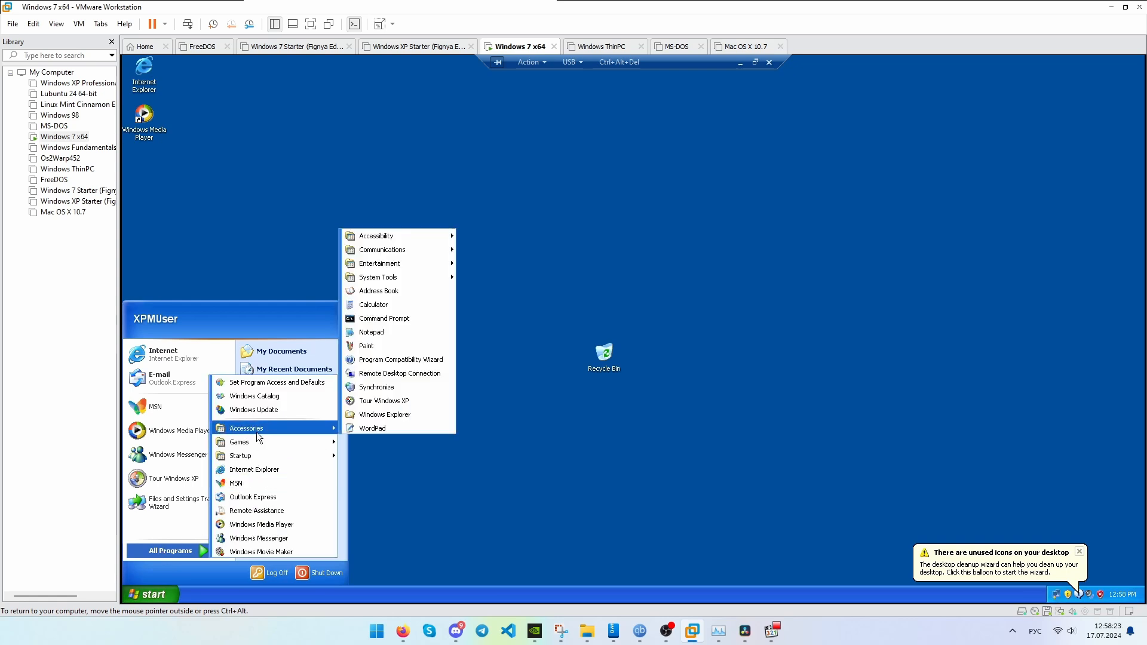
click(353, 350)
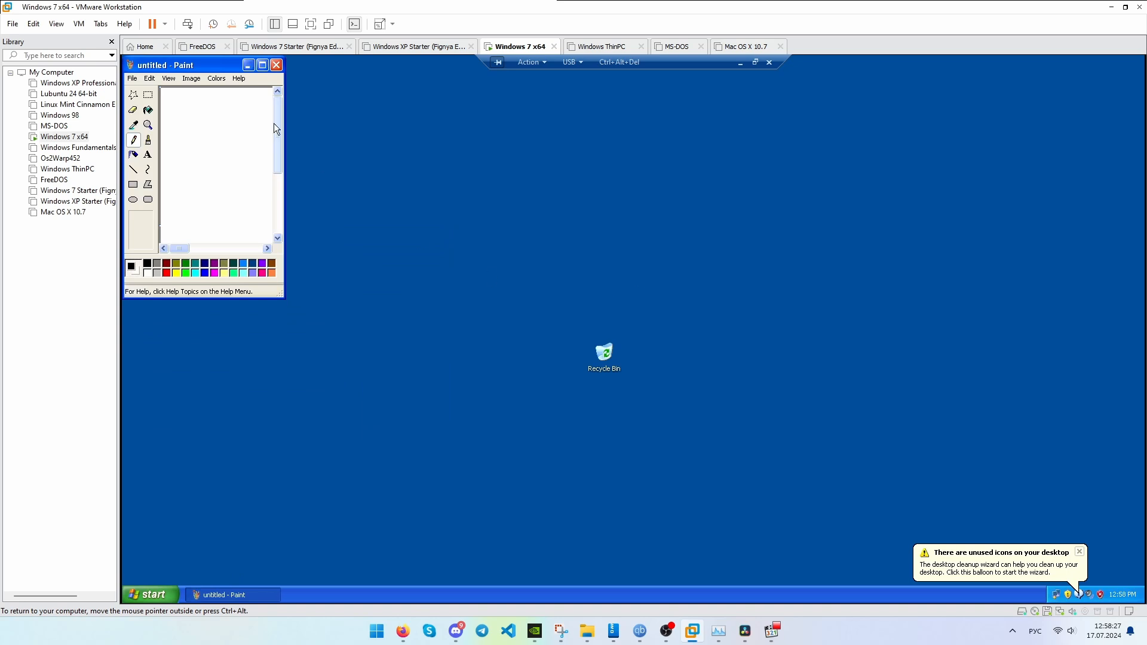
click(263, 66)
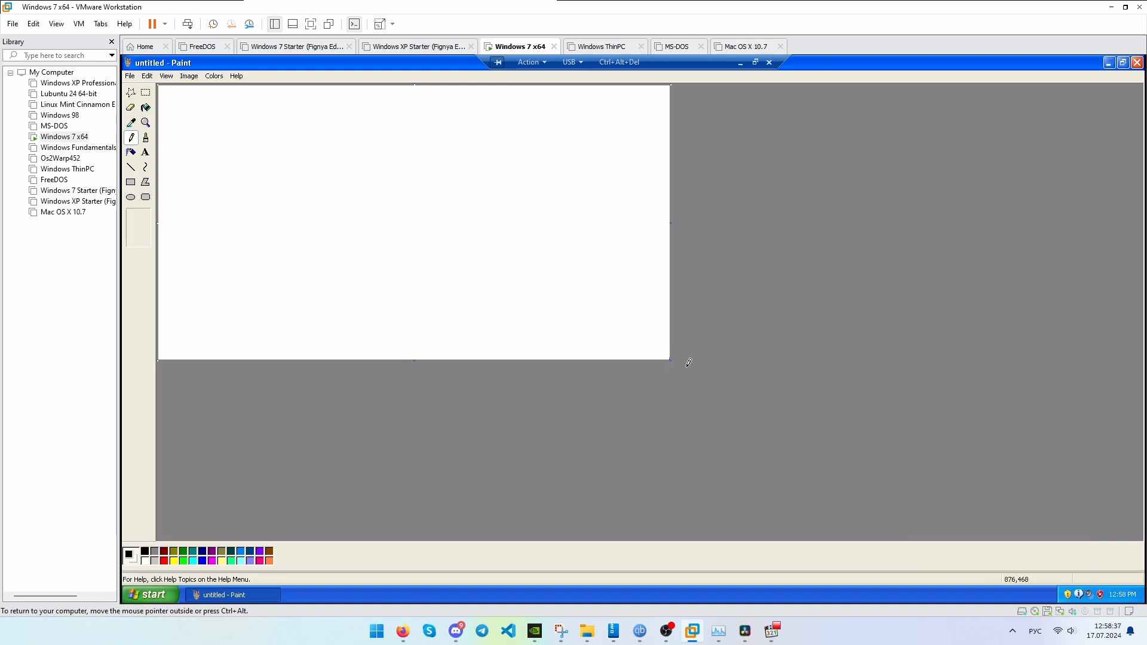
Step: Draw a black freehand smiling face with scribbled hair on the canvas and spray both eyes red with the Airbrush
mouse_move(469, 135)
mouse_down()
mouse_move(425, 139)
mouse_move(348, 274)
mouse_move(486, 171)
mouse_move(448, 128)
mouse_up()
mouse_move(349, 256)
mouse_down()
mouse_move(447, 238)
mouse_move(433, 219)
mouse_up()
mouse_move(312, 193)
mouse_down()
mouse_move(339, 139)
mouse_move(463, 112)
mouse_move(493, 154)
mouse_move(279, 164)
mouse_move(241, 117)
mouse_move(225, 127)
mouse_move(280, 134)
mouse_up()
click(132, 153)
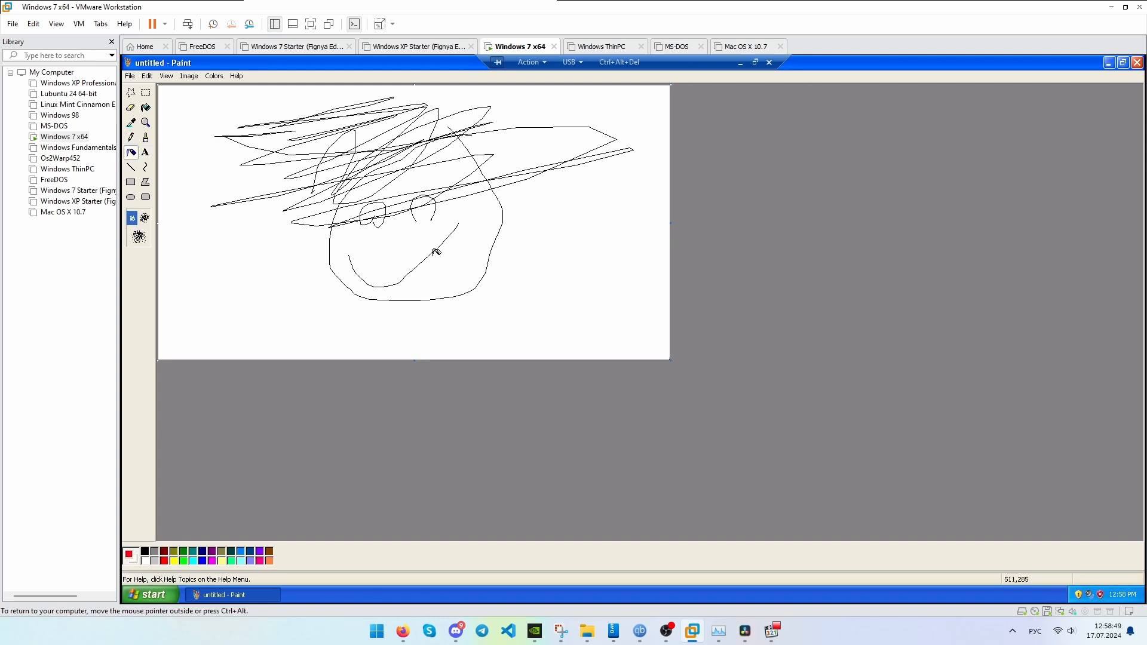
drag(427, 215, 373, 216)
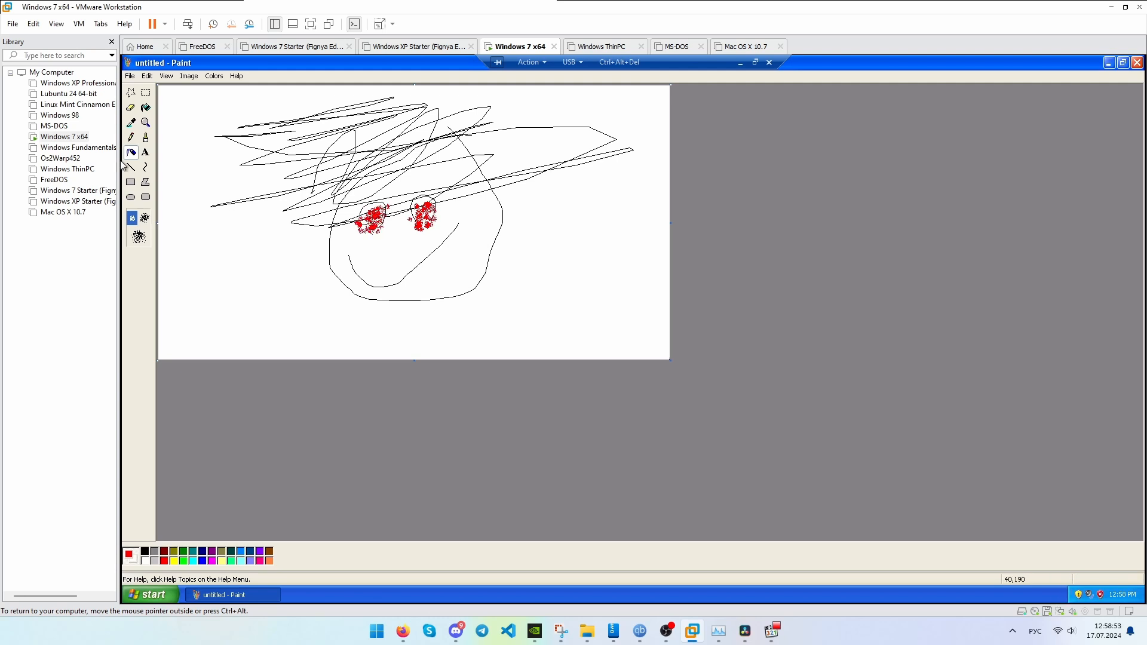
Step: Spray yellow dots around the face and across the canvas with the Airbrush
click(146, 108)
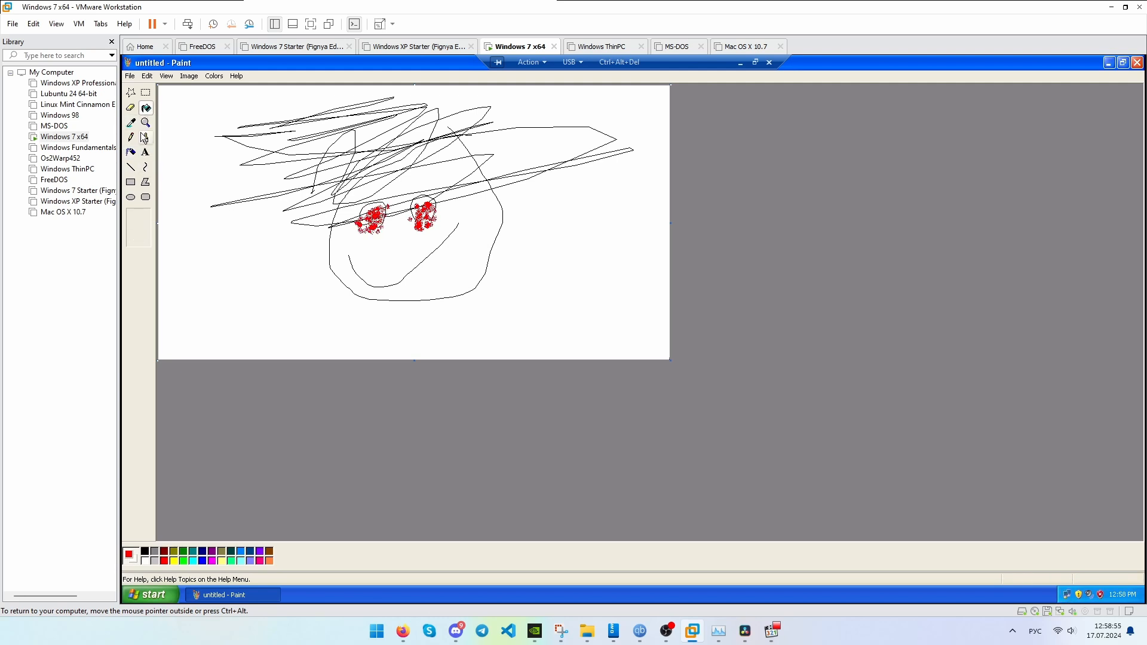
click(135, 138)
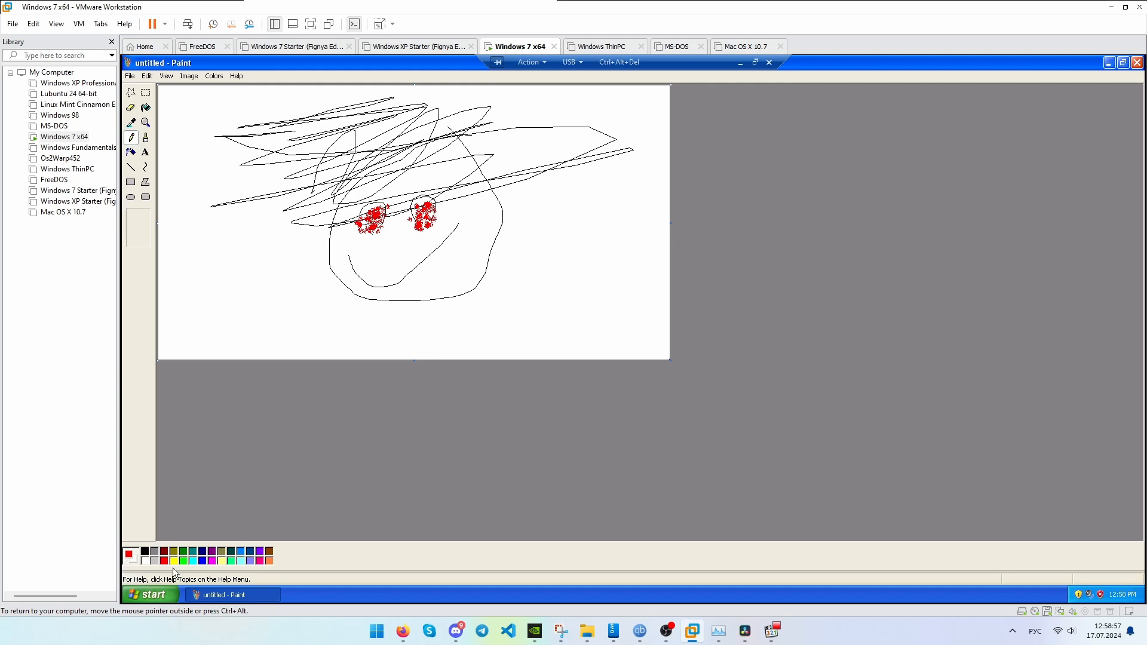
click(174, 563)
click(131, 152)
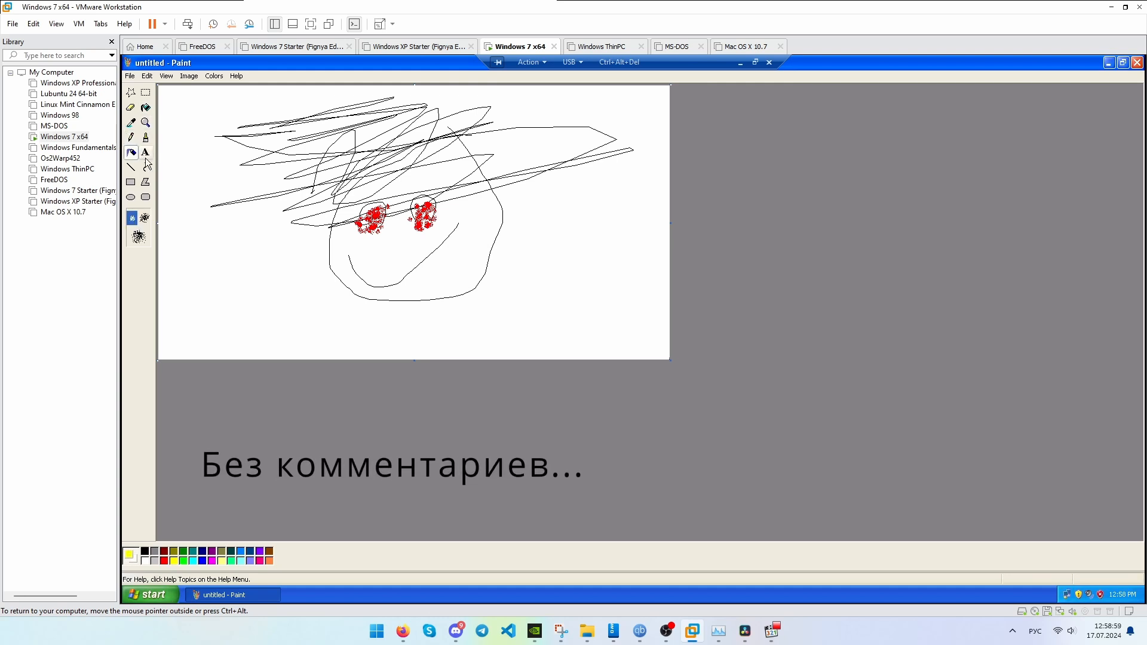
mouse_move(556, 312)
mouse_down()
mouse_move(351, 309)
mouse_move(615, 328)
mouse_move(570, 256)
mouse_move(530, 234)
mouse_move(657, 176)
mouse_move(523, 282)
mouse_up()
drag(221, 301, 297, 180)
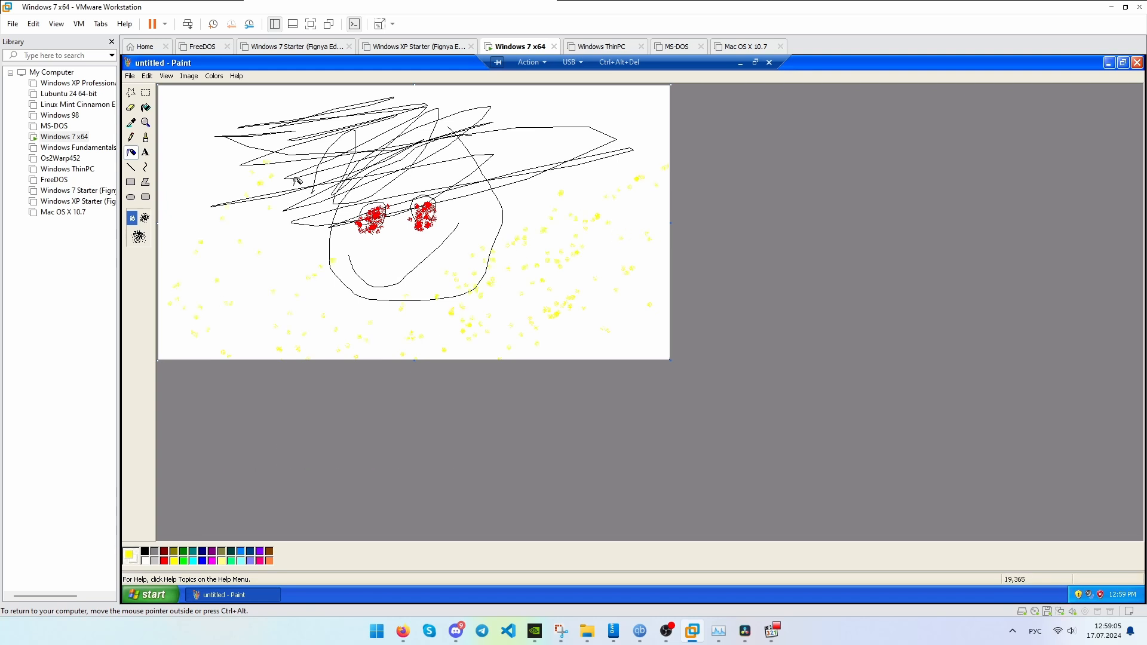
Step: Save the drawing in My Pictures under the name test as a 24-bit Bitmap
click(130, 76)
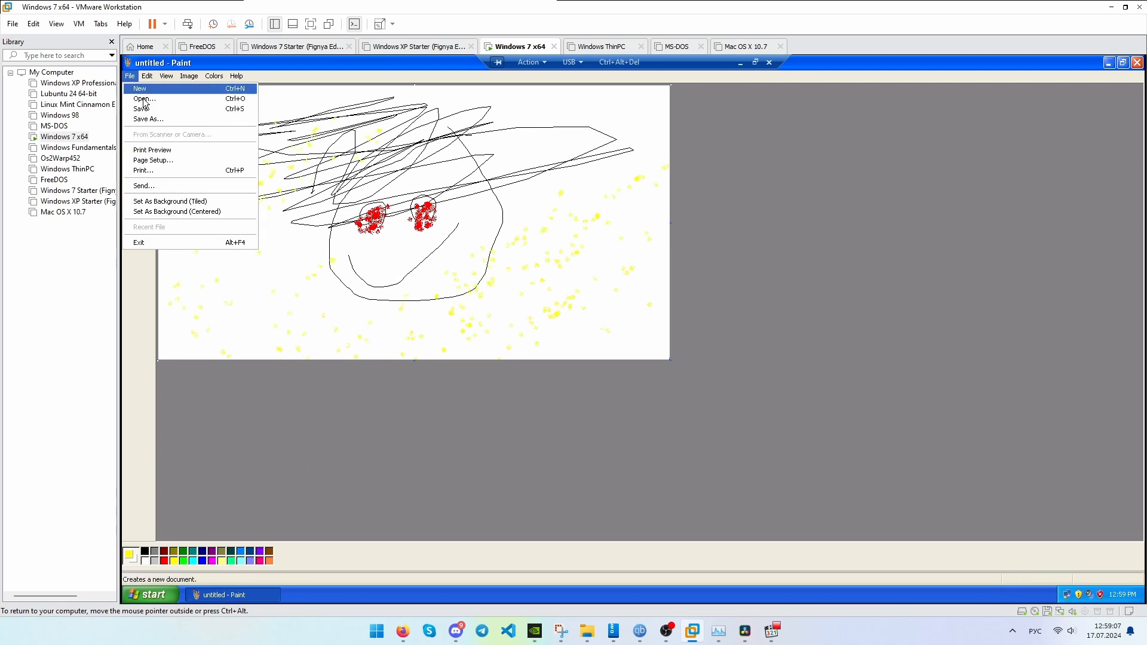
click(154, 120)
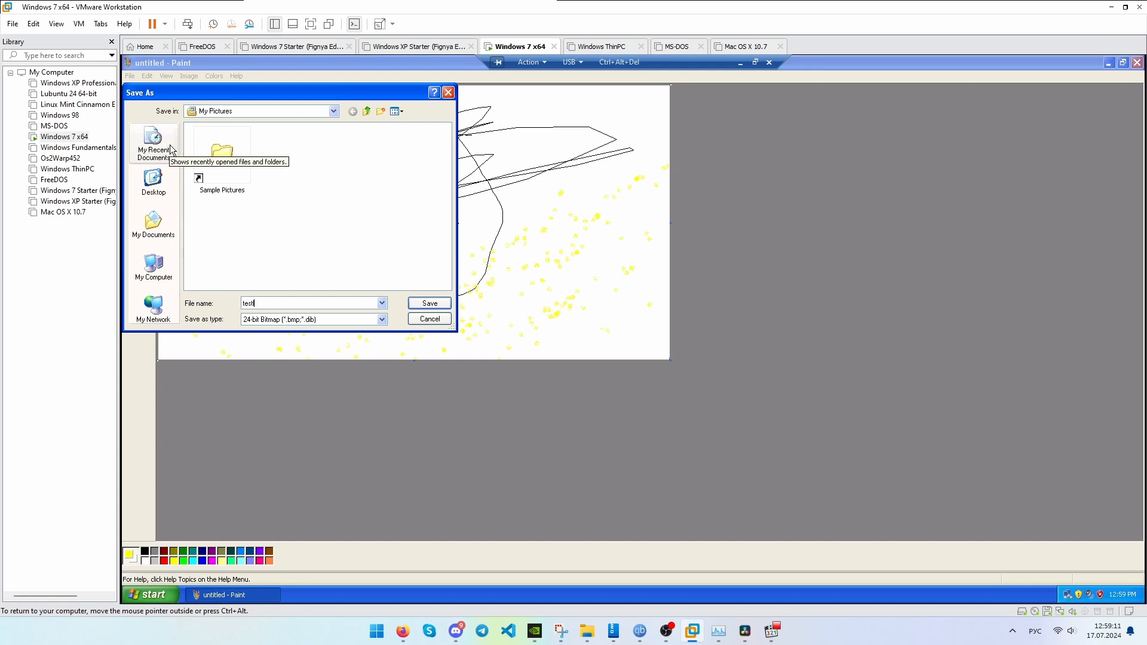
click(439, 304)
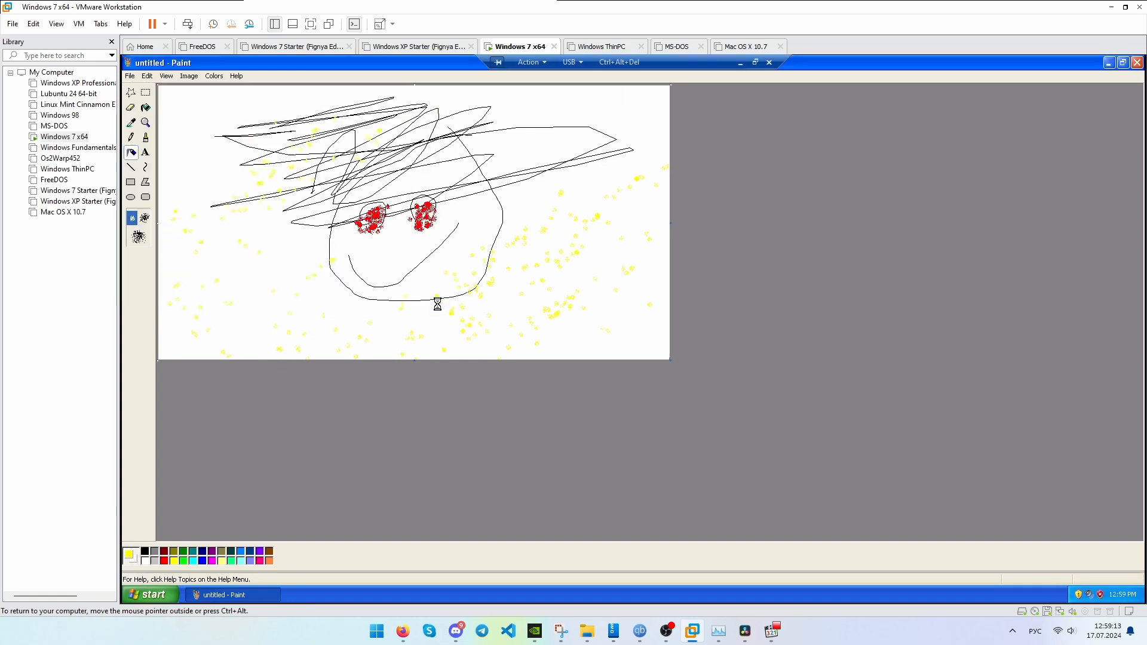
Step: Close Paint and open the desktop background settings in the Windows XP guest's Display Properties
click(1136, 62)
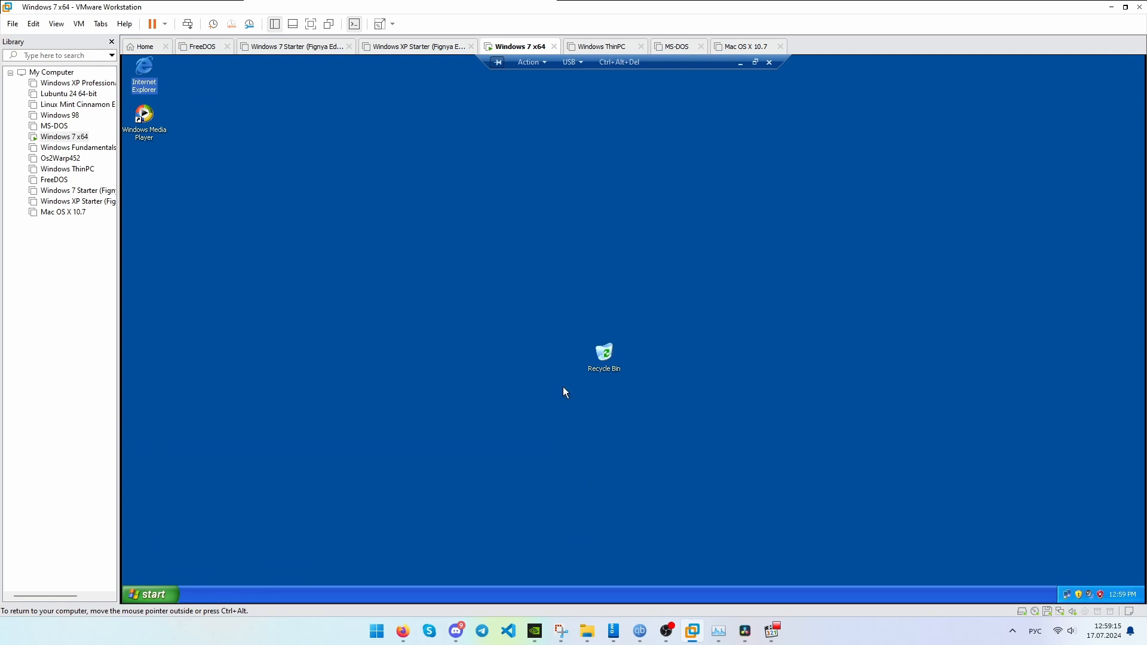
right_click(267, 499)
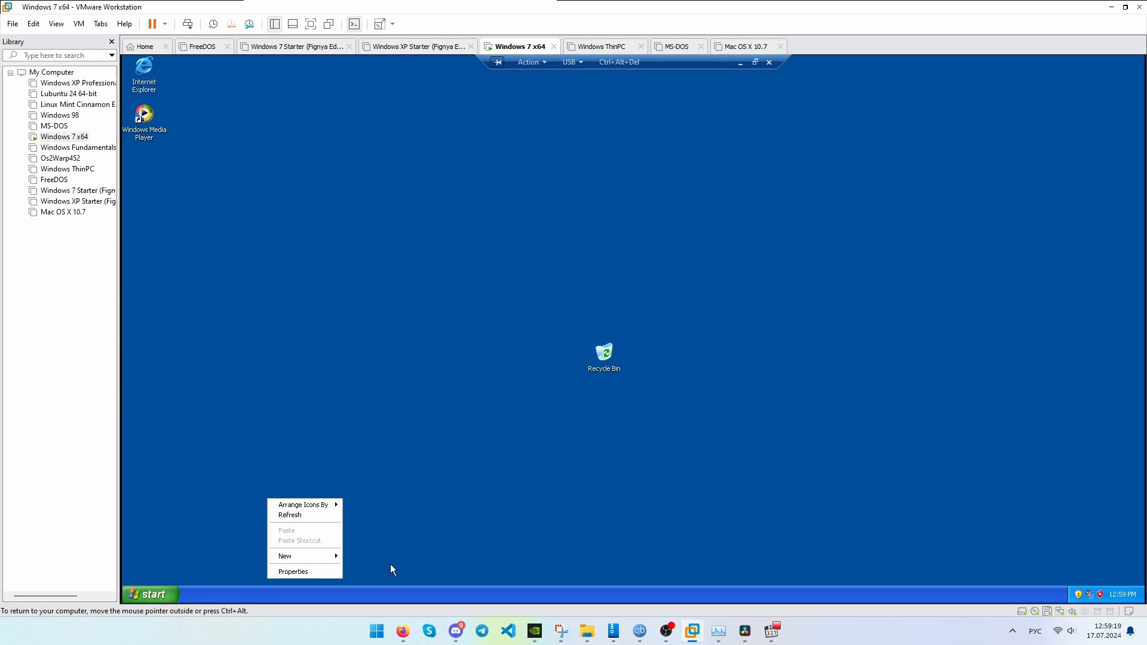
click(308, 572)
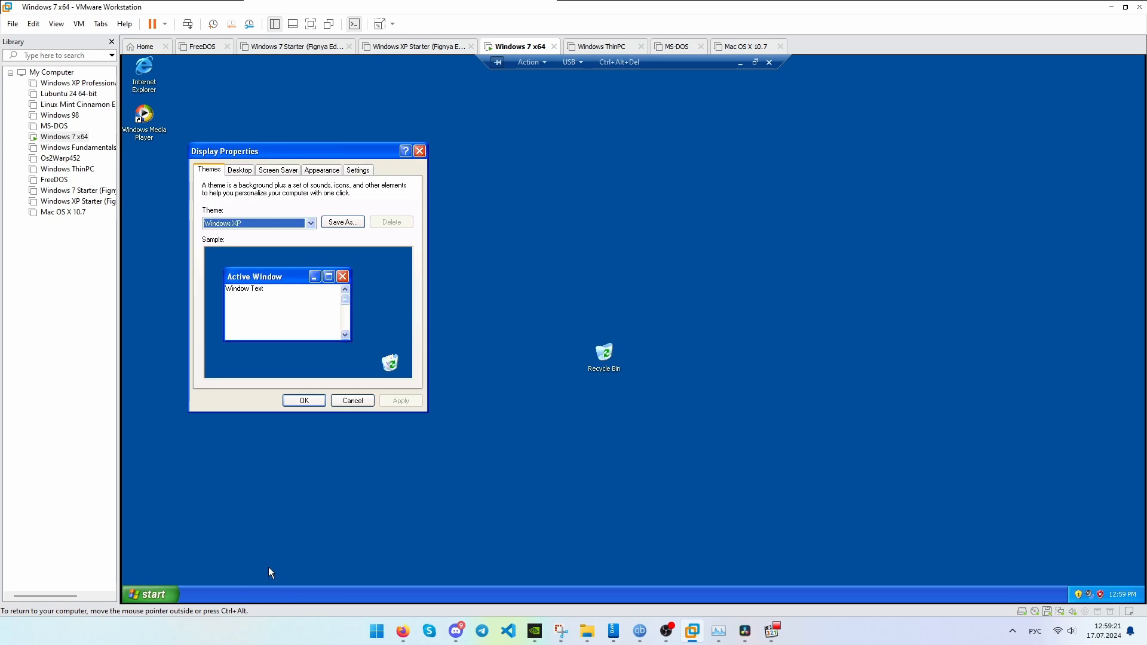
click(245, 170)
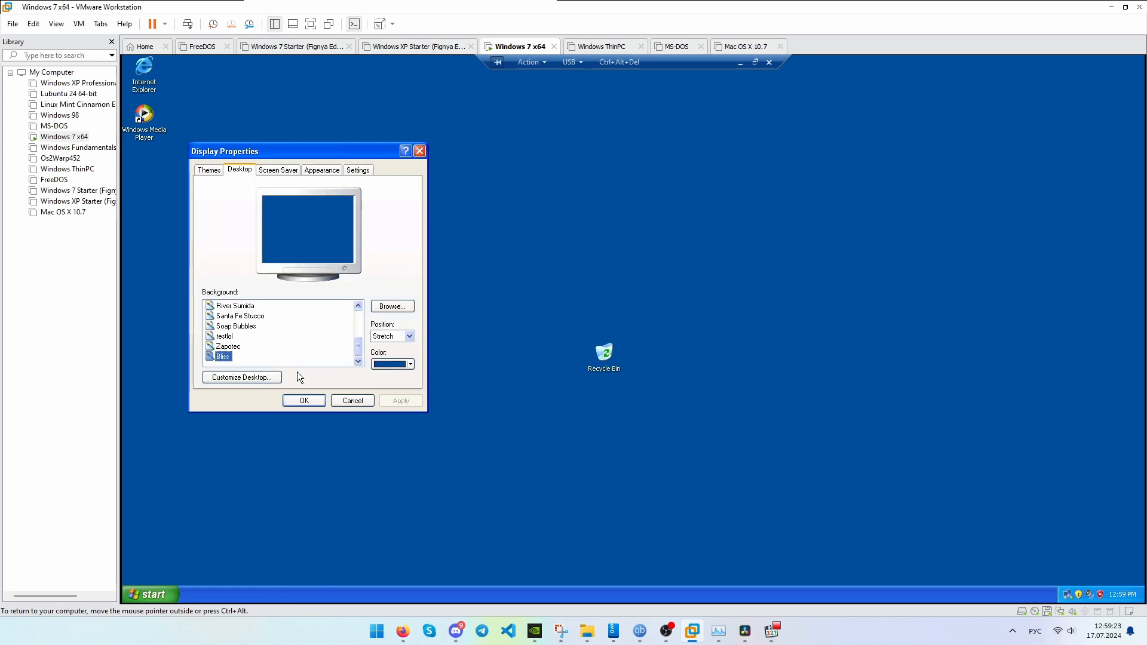
Step: Try to apply the Bliss background with the Stretch position
click(228, 357)
click(391, 338)
click(385, 362)
click(400, 400)
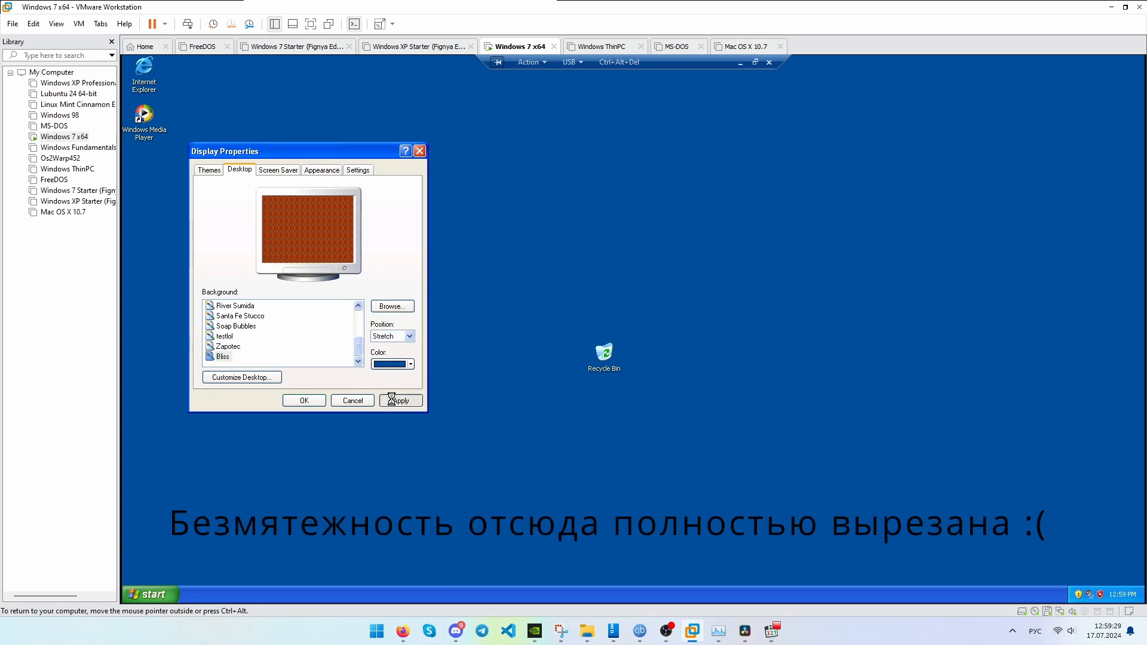
Step: Apply the Santa Fe Stucco background with the Tile position to the Windows XP desktop
click(229, 317)
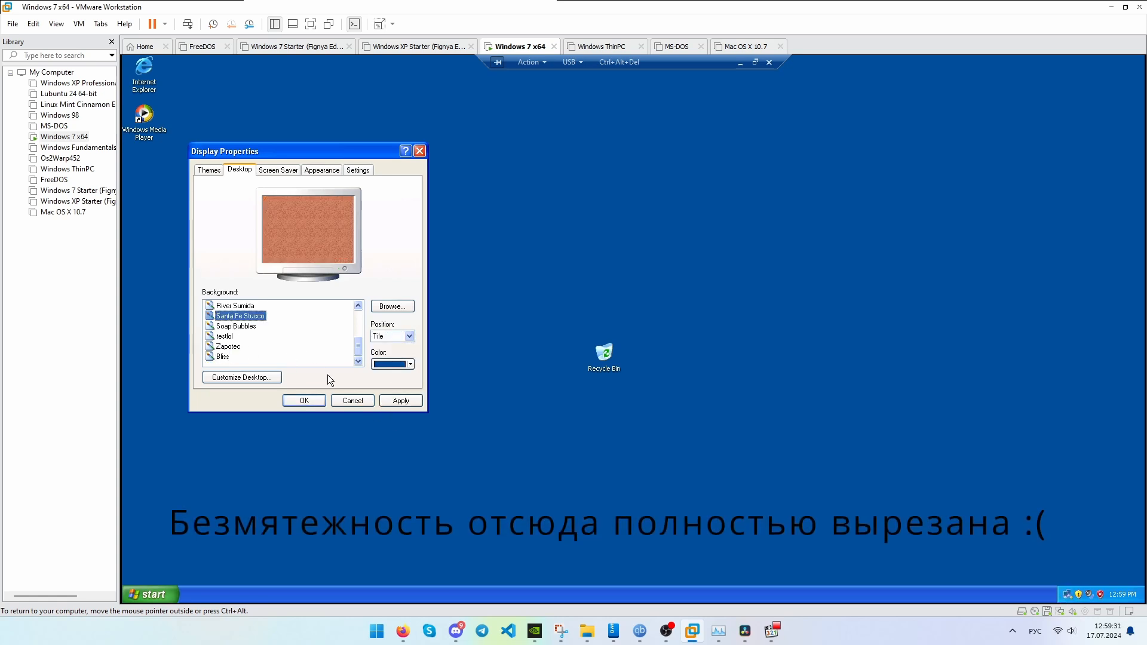
click(409, 401)
Step: Try the Bliss background with the Center position without applying it
scroll(233, 325, up, 3)
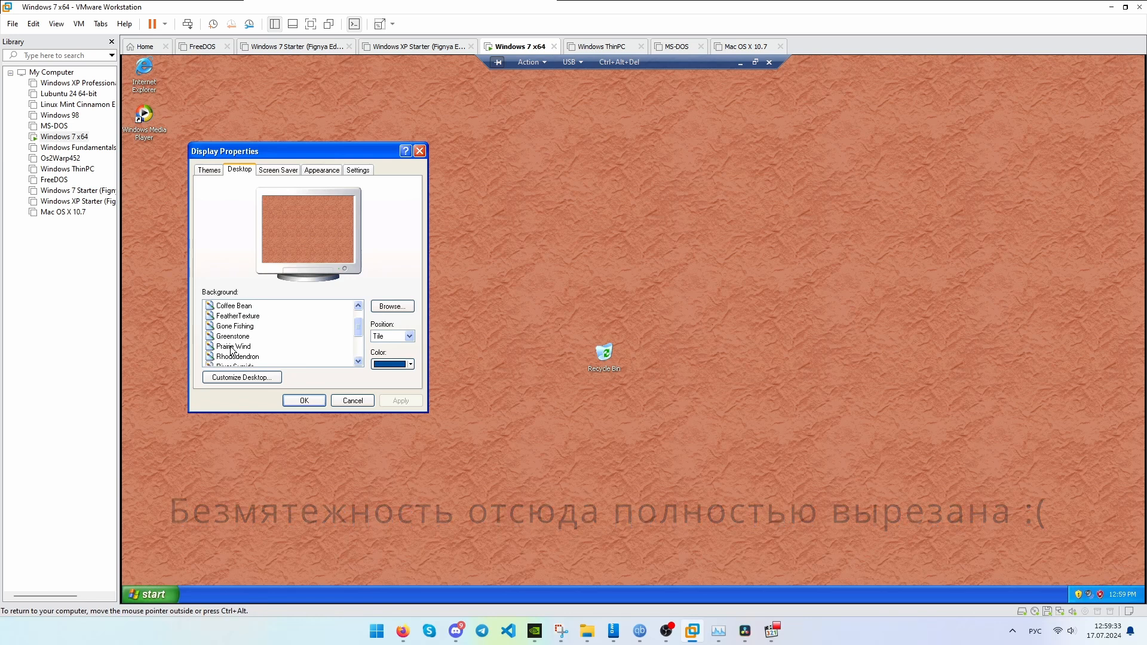
scroll(237, 326, down, 6)
click(231, 357)
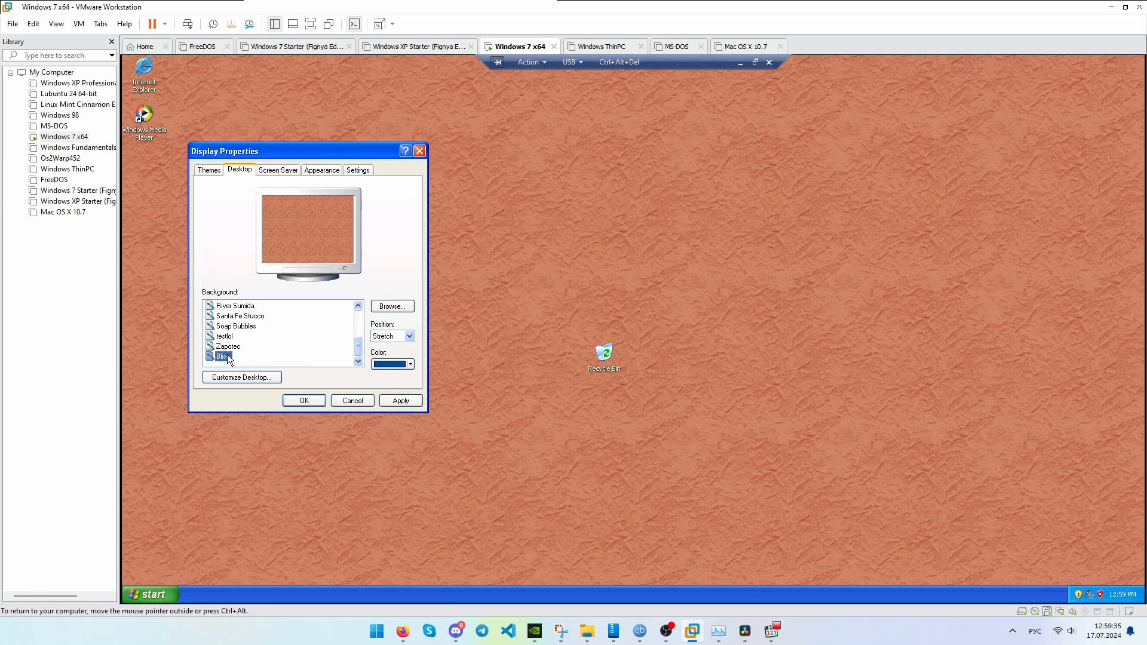
click(401, 337)
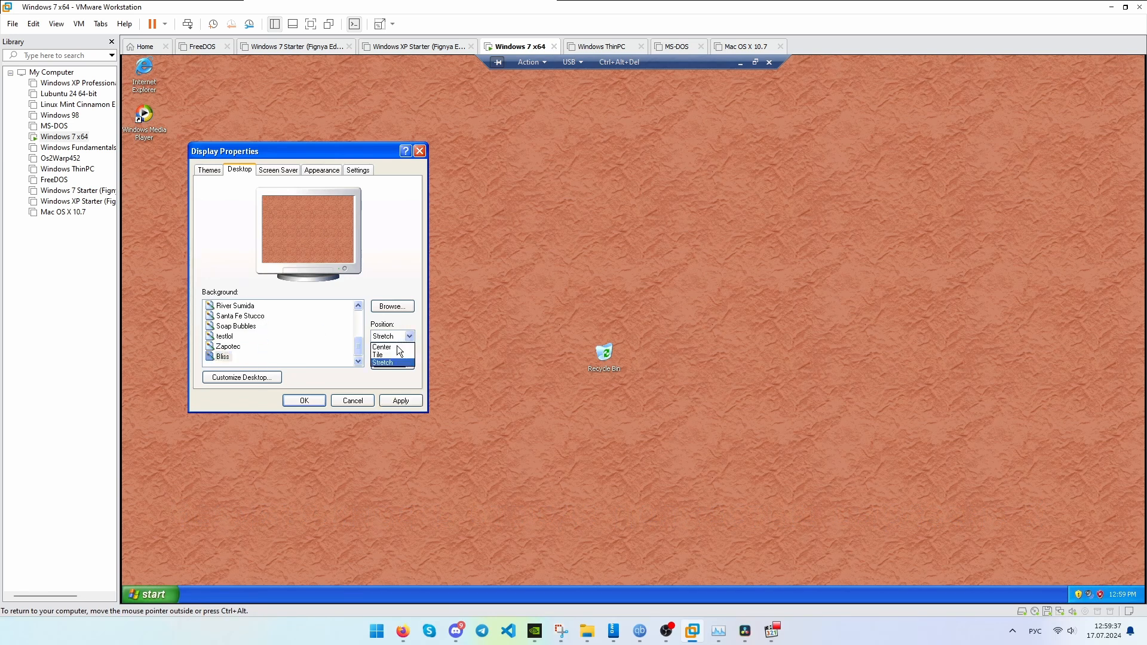
click(385, 347)
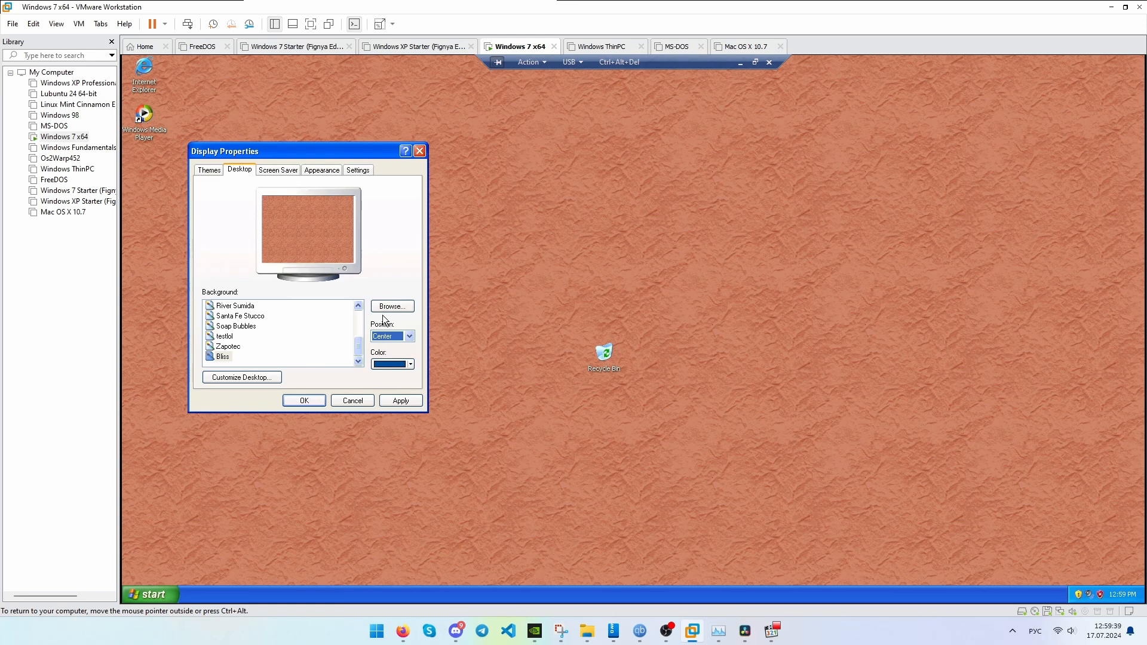
Step: Choose the 3D Flying Objects screen saver and preview it
click(285, 171)
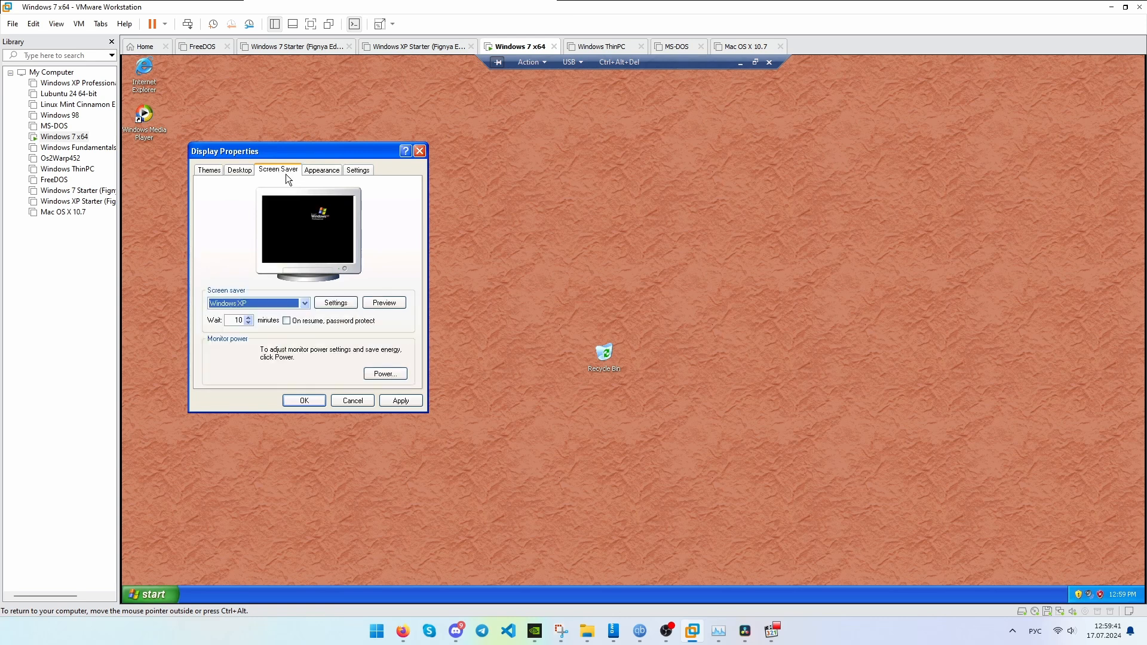
click(292, 305)
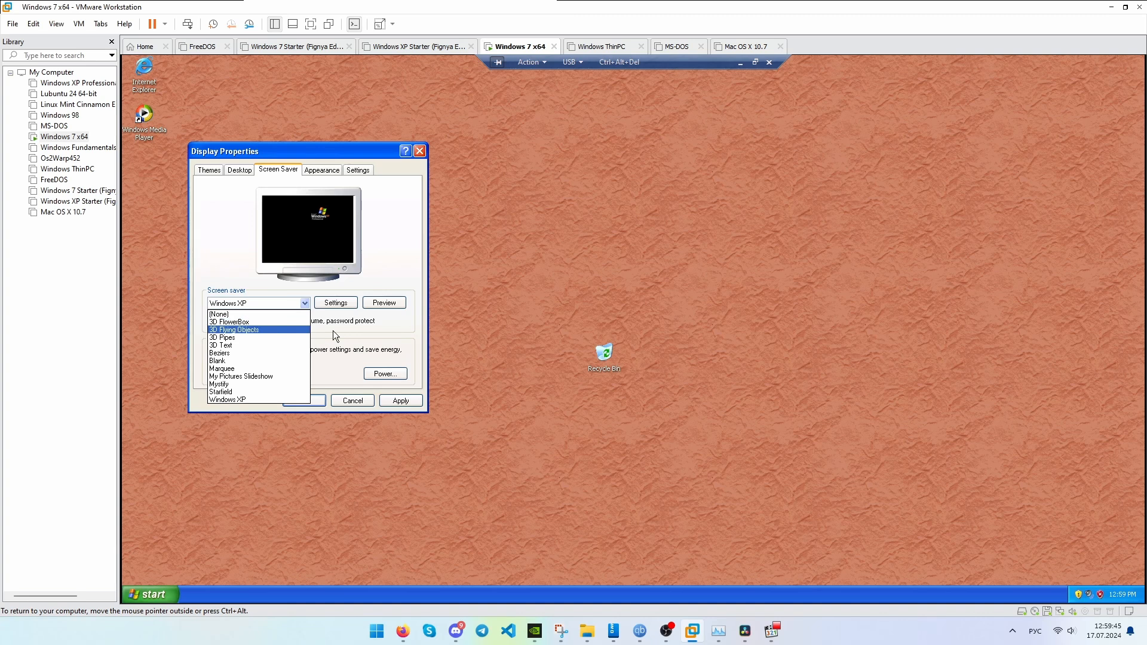
click(249, 329)
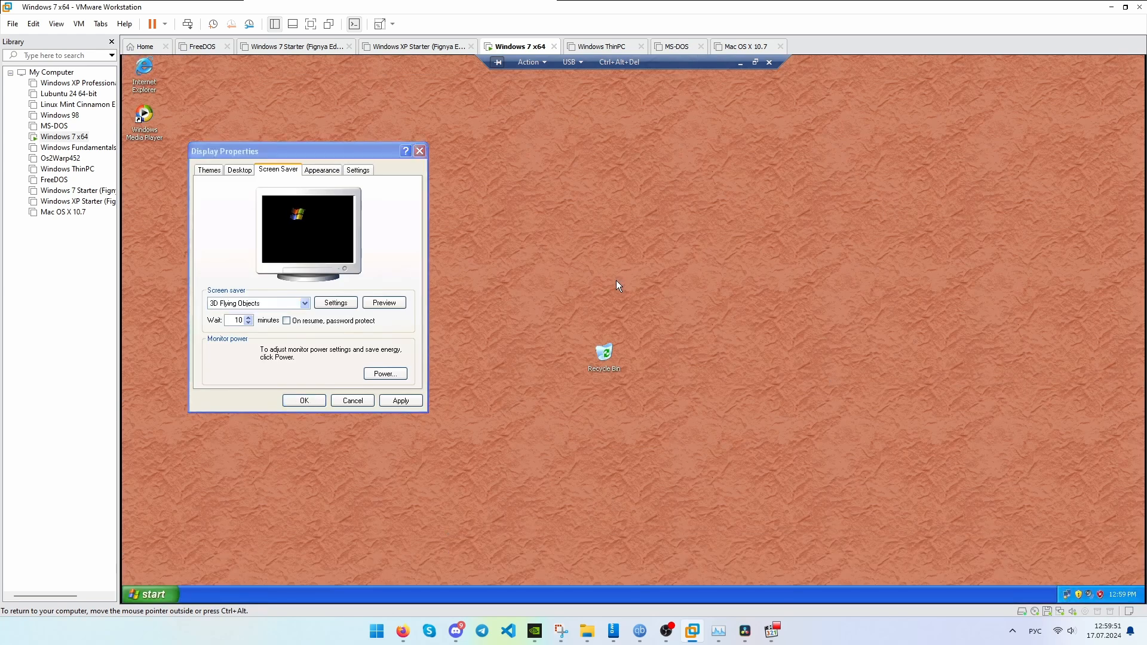
click(382, 302)
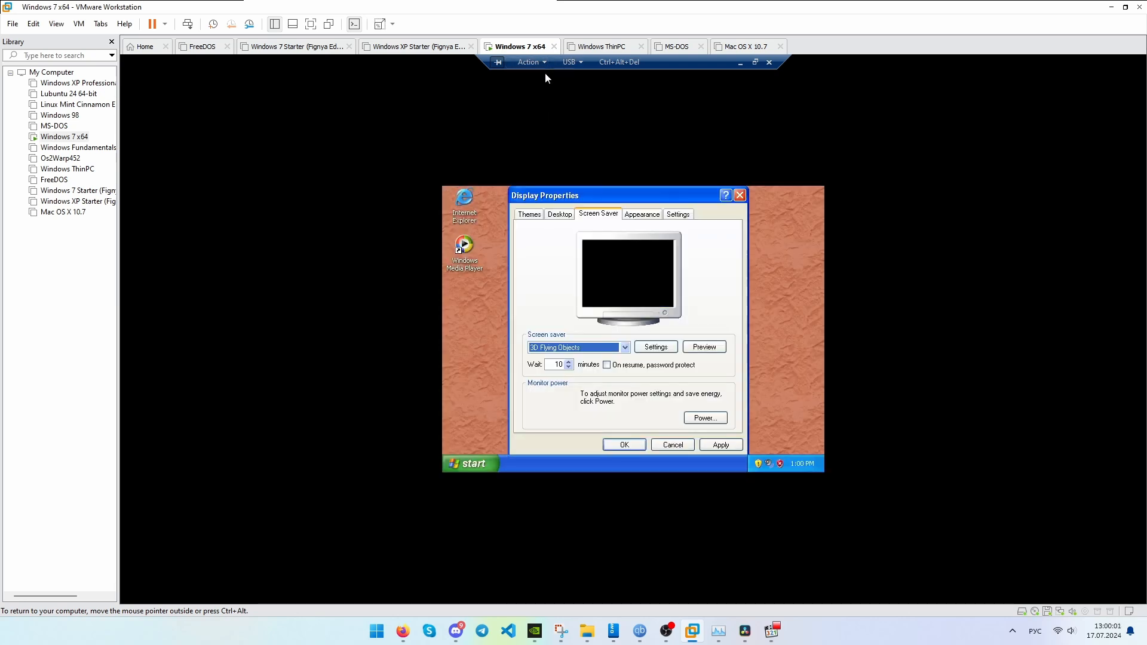
Step: Return the Windows XP Mode session from full screen to a window and close Display Properties without applying changes
click(754, 61)
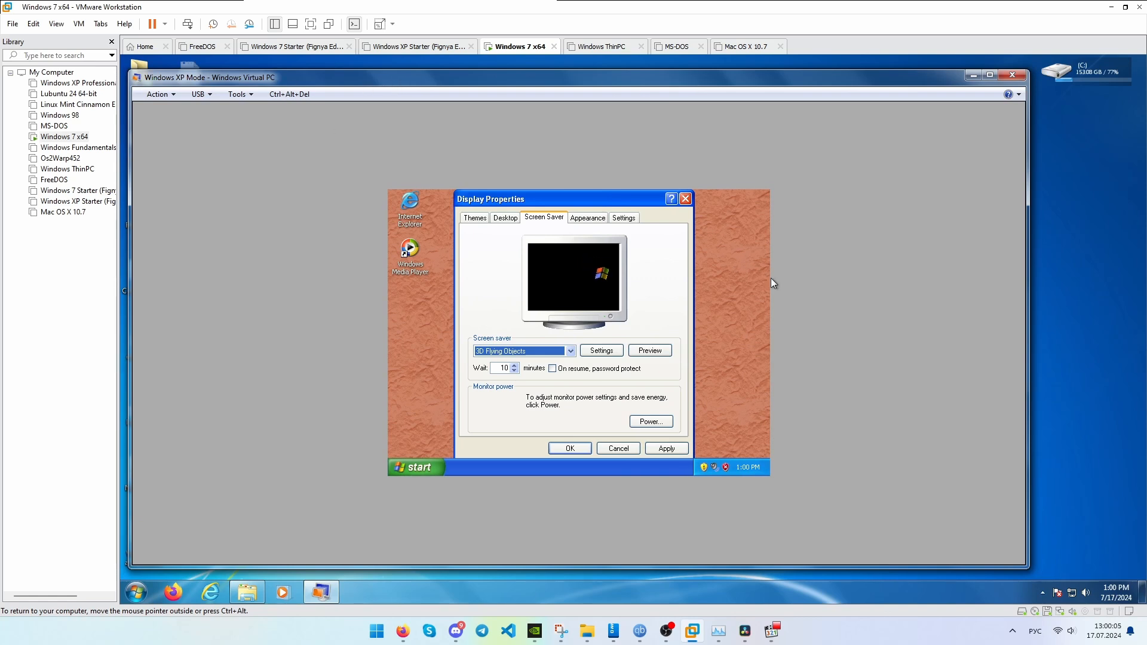
click(684, 199)
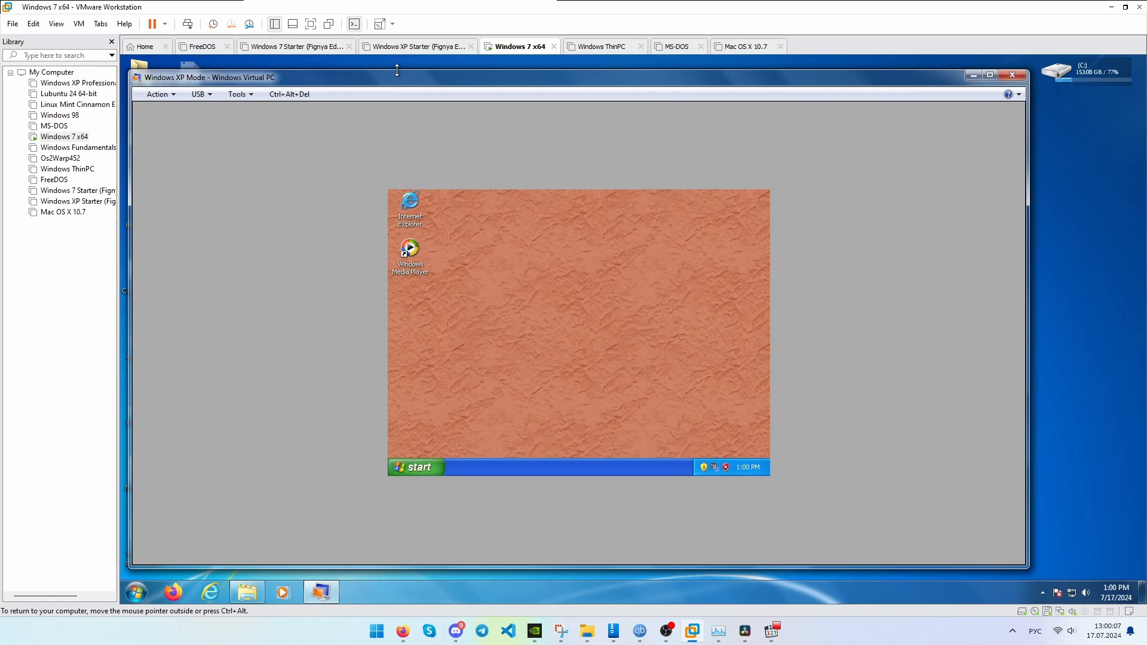
drag(396, 70, 473, 105)
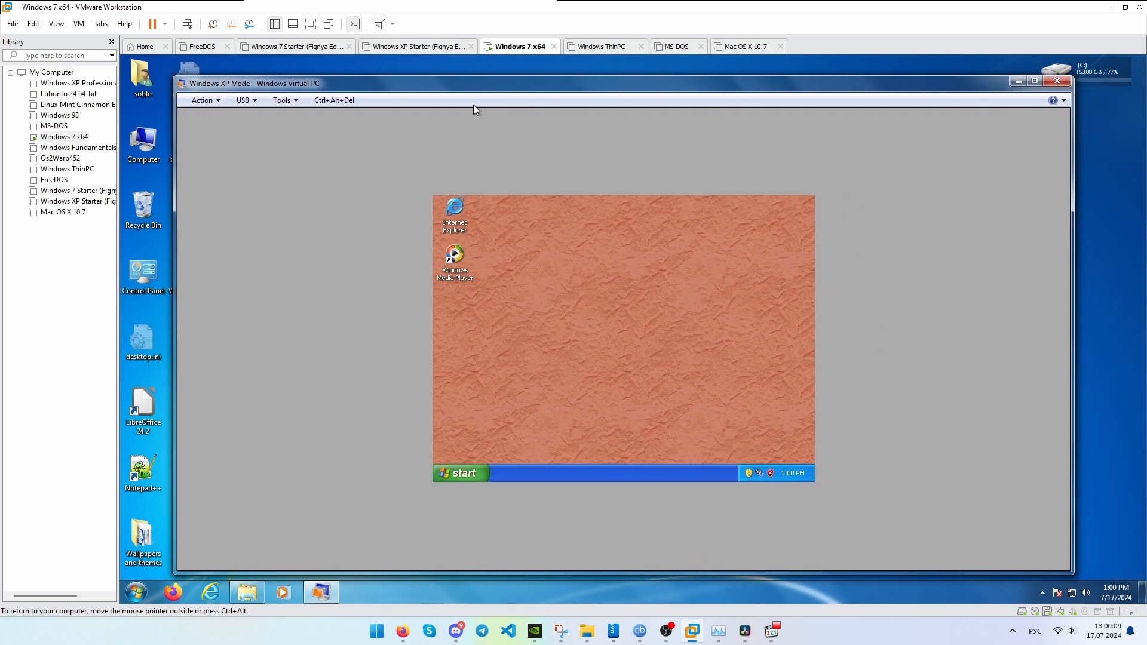
click(188, 99)
click(619, 295)
Step: Shut down the Windows XP guest, choosing the Shut down option
click(464, 475)
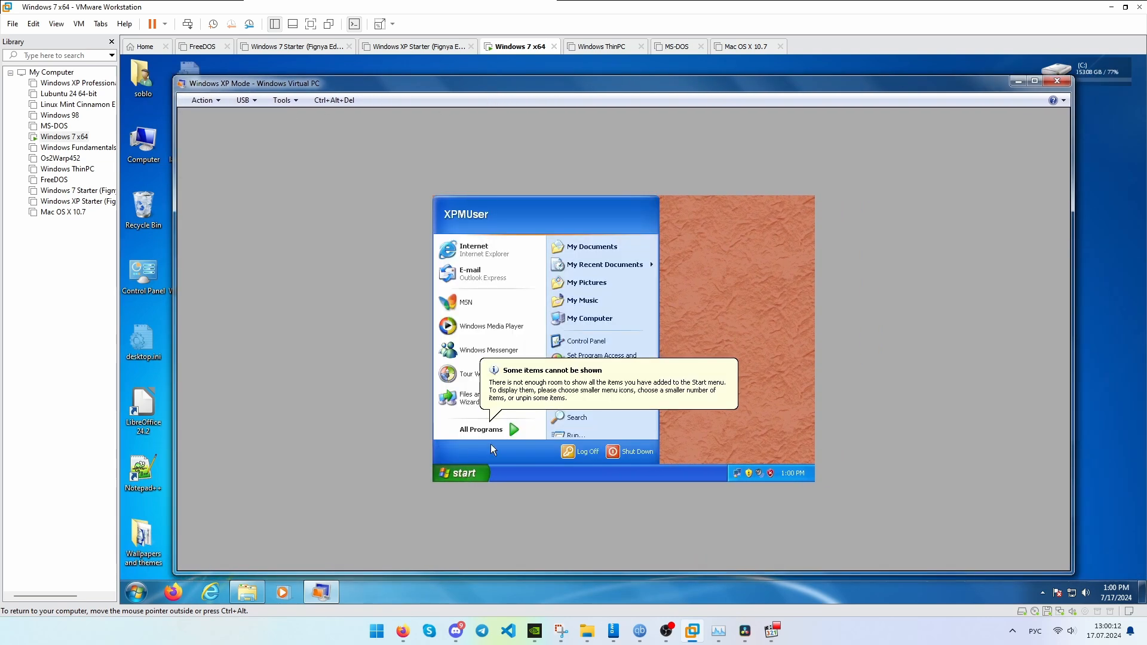
click(620, 455)
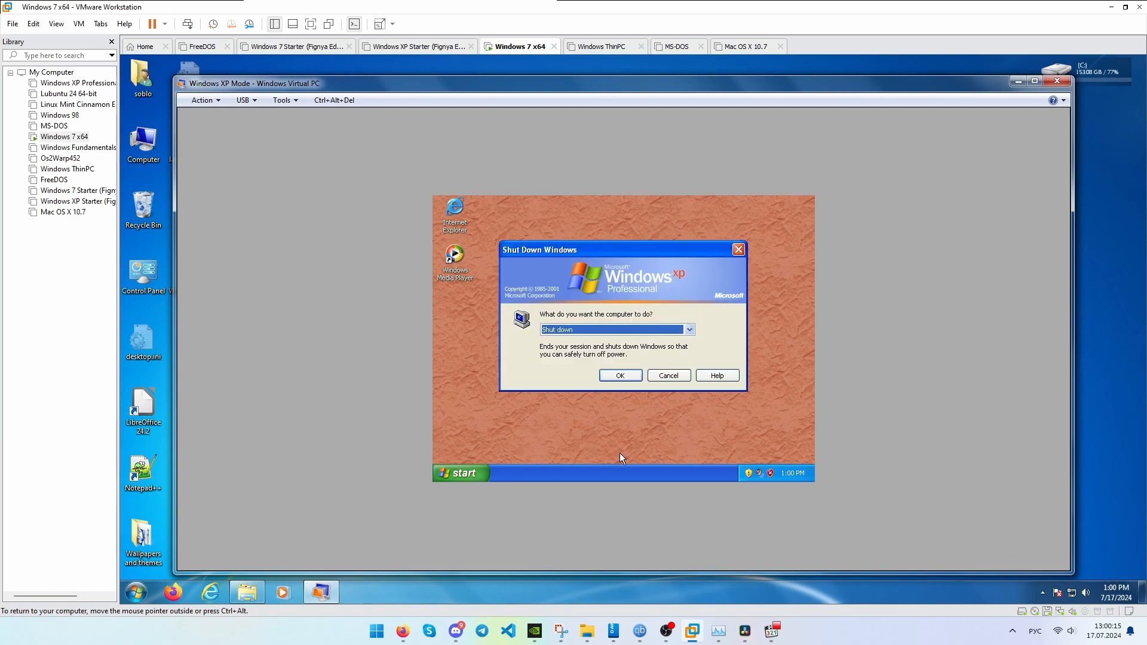
click(635, 374)
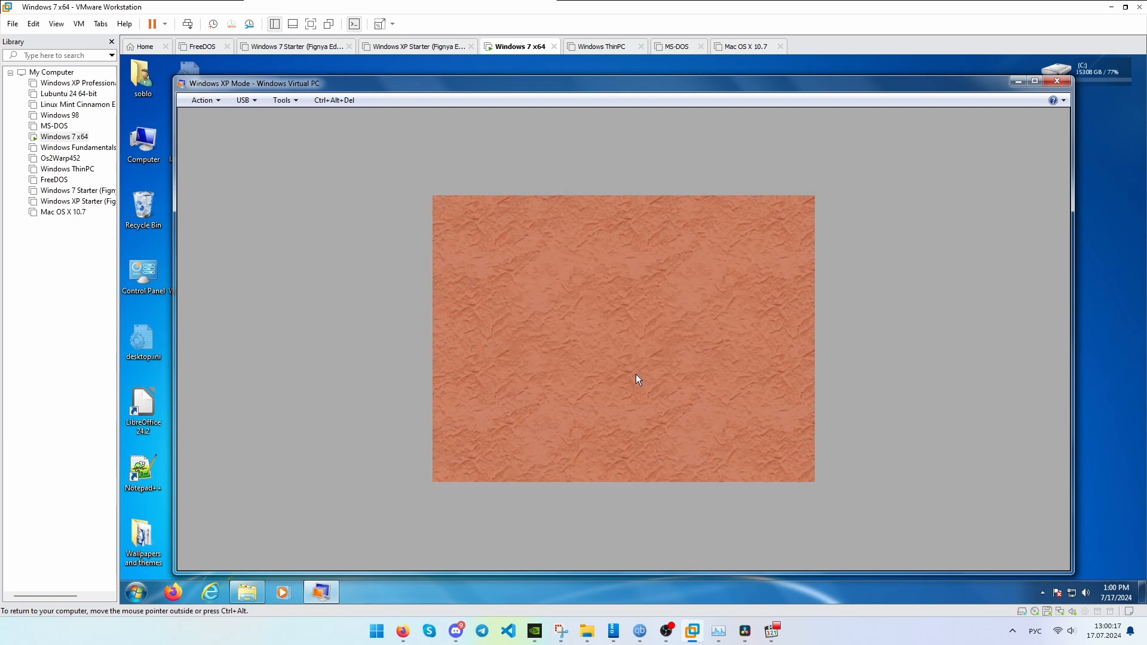